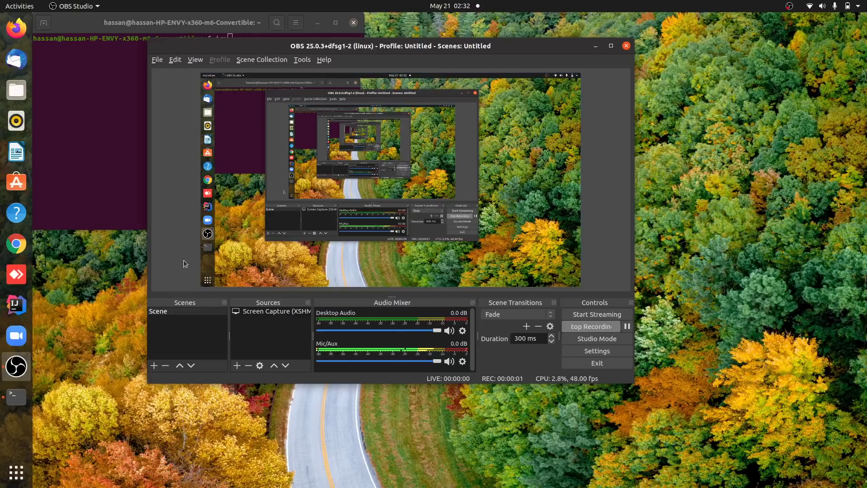
Bring the terminal with igv typed at its prompt in front of OBS Studio.
left_click(113, 170)
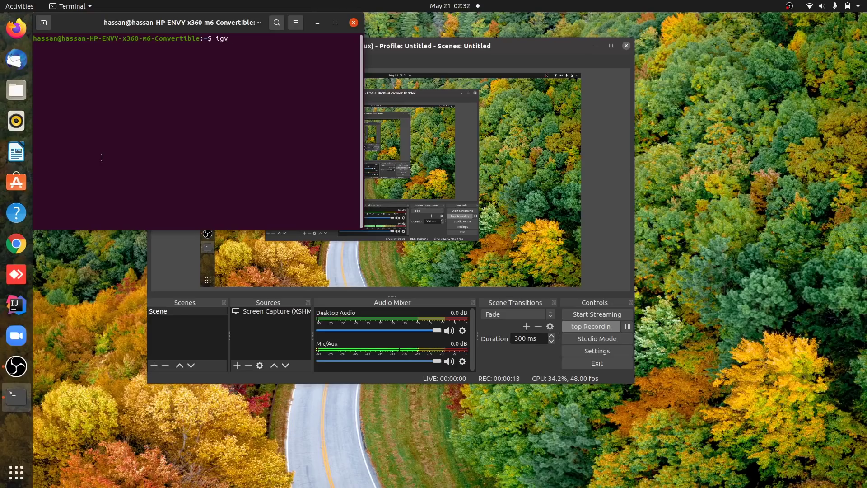
Run the igv command in the terminal to launch IGV with the reference.fa genome.
key("Return")
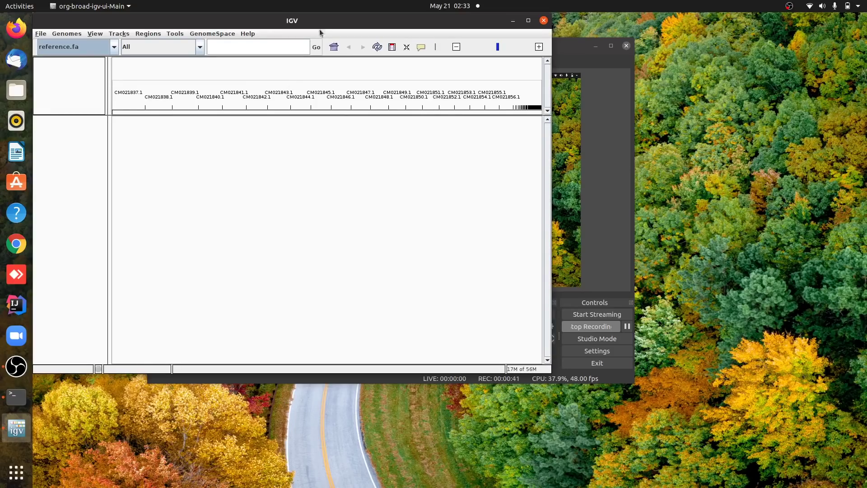
Maximize the IGV window so the reference.fa contig view fills the screen.
double_click(353, 23)
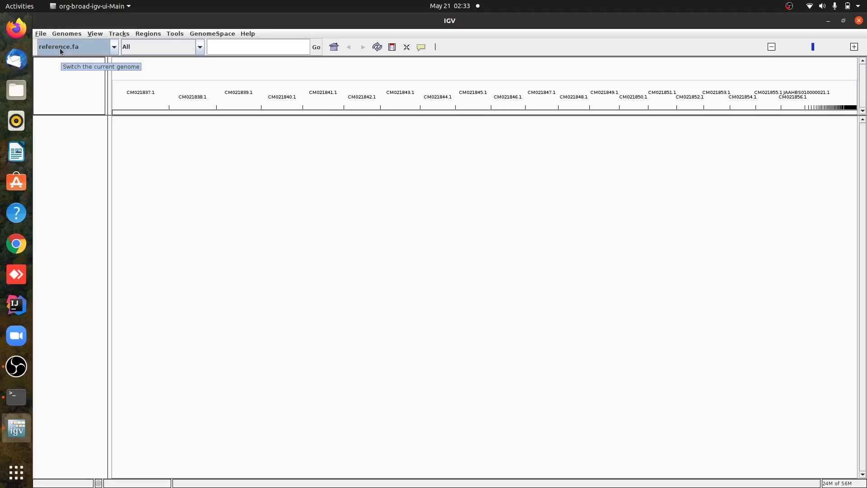
Check the genome list and keep reference.fa as the current genome.
left_click(60, 48)
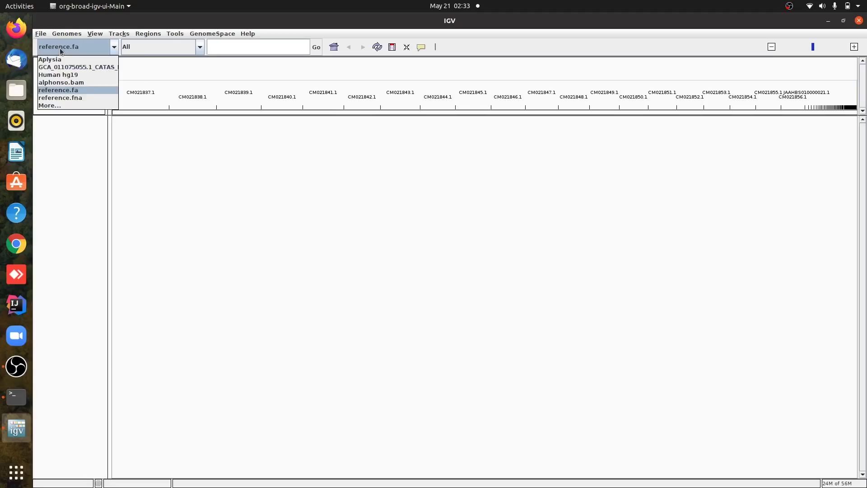
left_click(58, 90)
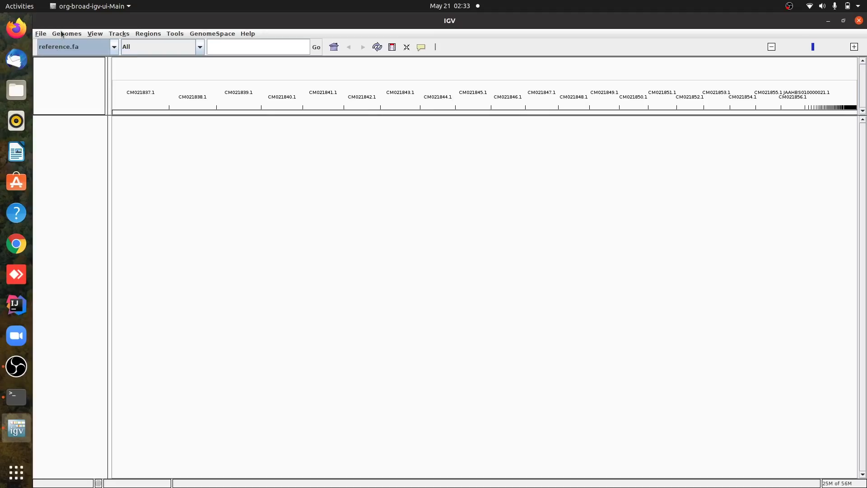
left_click(61, 48)
left_click(60, 48)
Load a genome from file, browsing into the LUMS folder and selecting reference.fa.
left_click(66, 34)
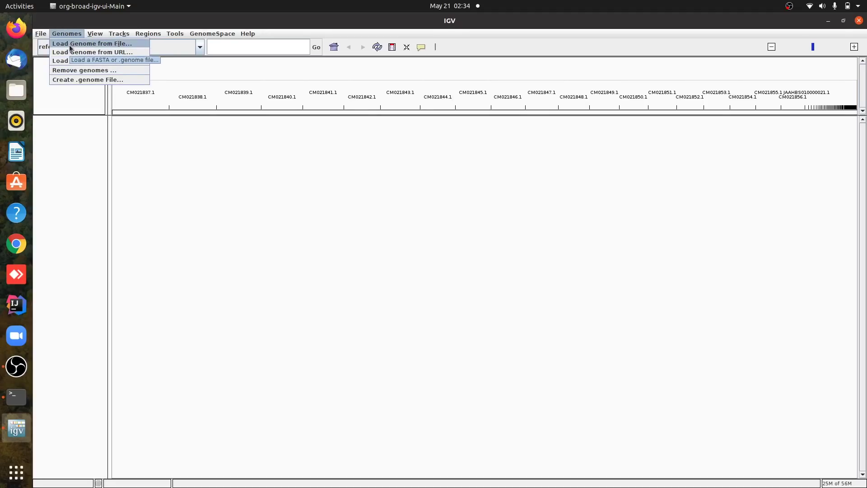
left_click(69, 45)
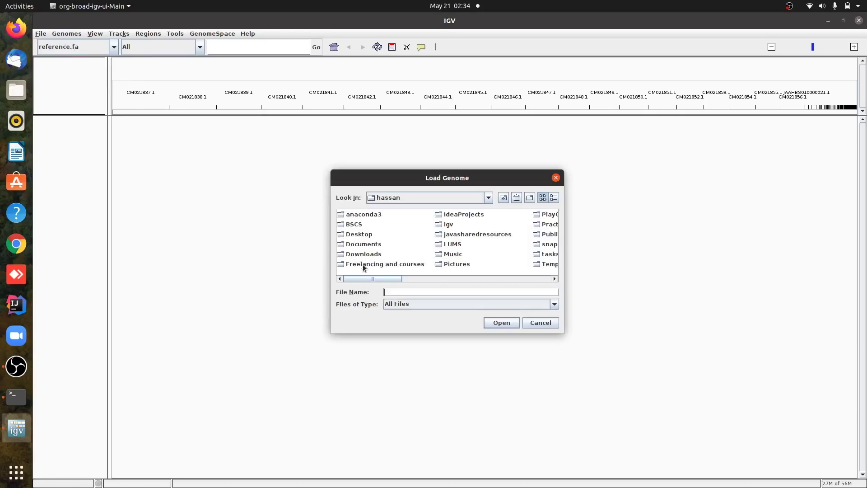
mouse_move(373, 279)
left_mouse_down()
mouse_move(503, 281)
mouse_move(381, 283)
left_mouse_up()
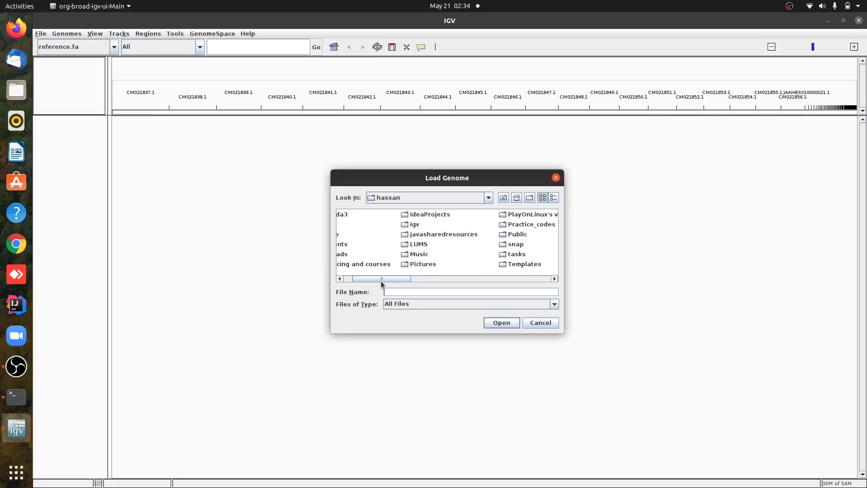
double_click(413, 244)
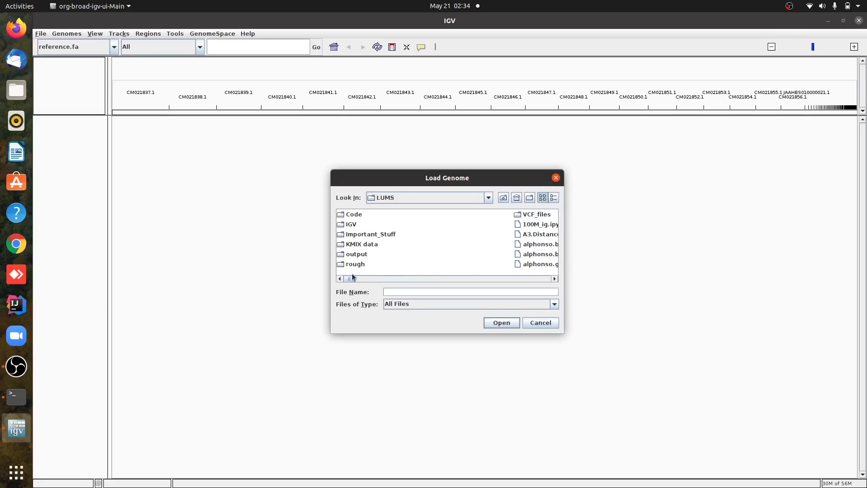
left_click_drag(352, 278, 480, 283)
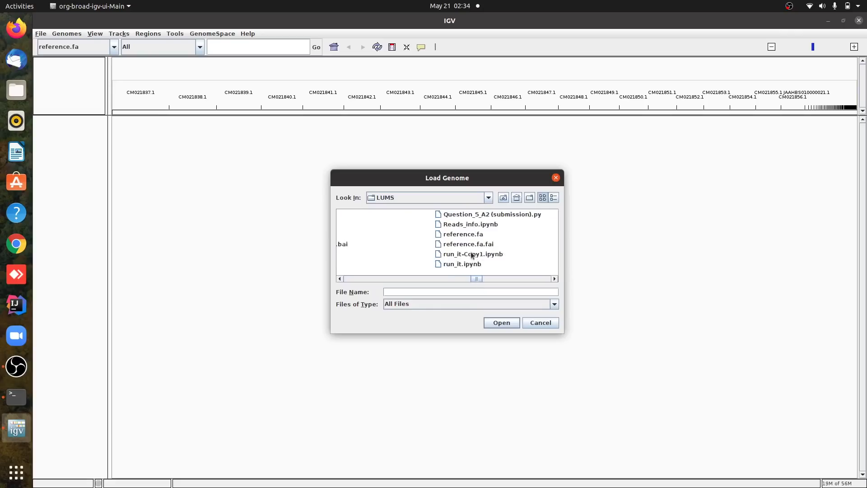
left_click(467, 234)
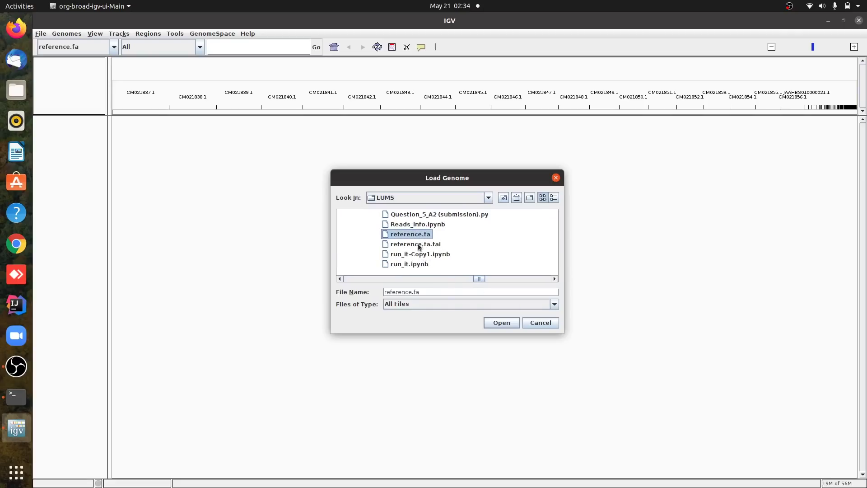
Load reference.fa as the genome, then load alphonso_sorted.bam from LUMS as tracks.
left_click(501, 324)
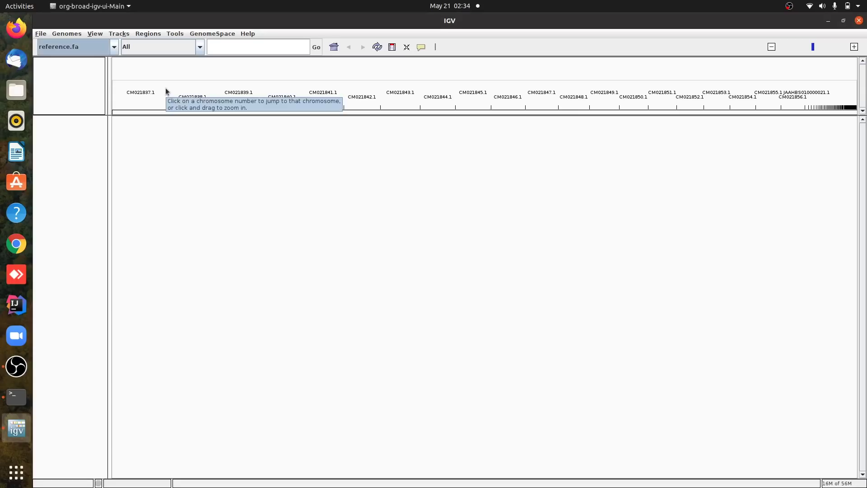
left_click(142, 48)
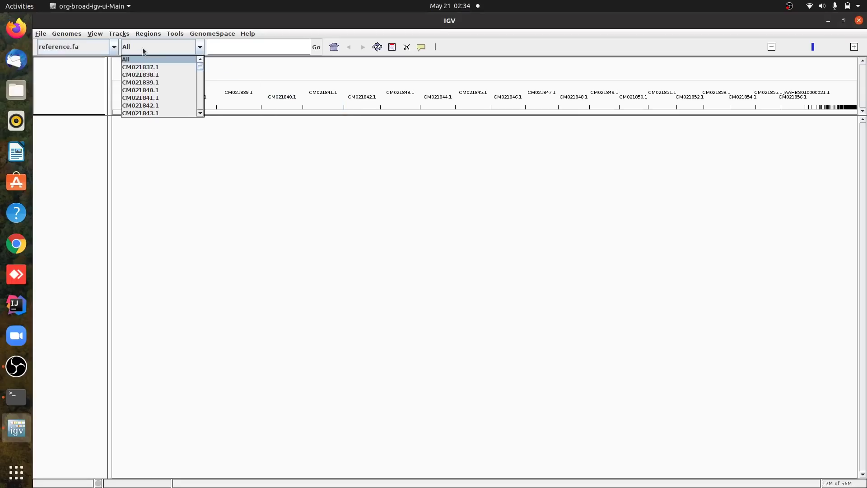
left_click(40, 34)
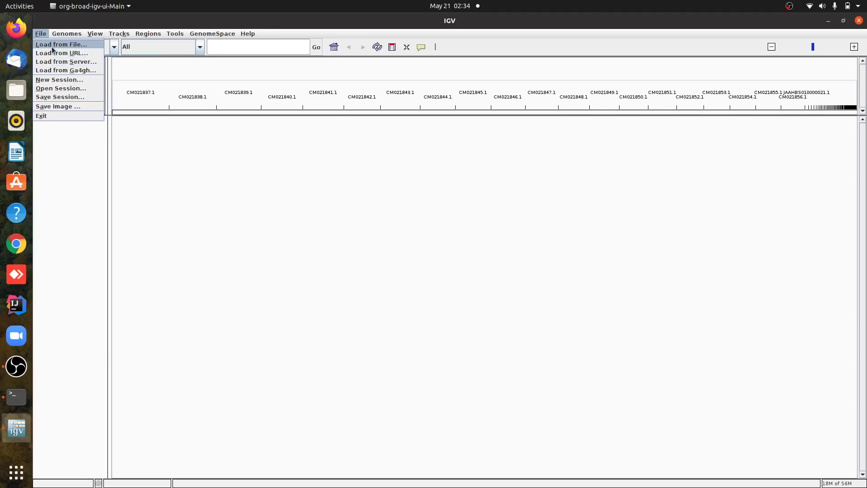
left_click(52, 45)
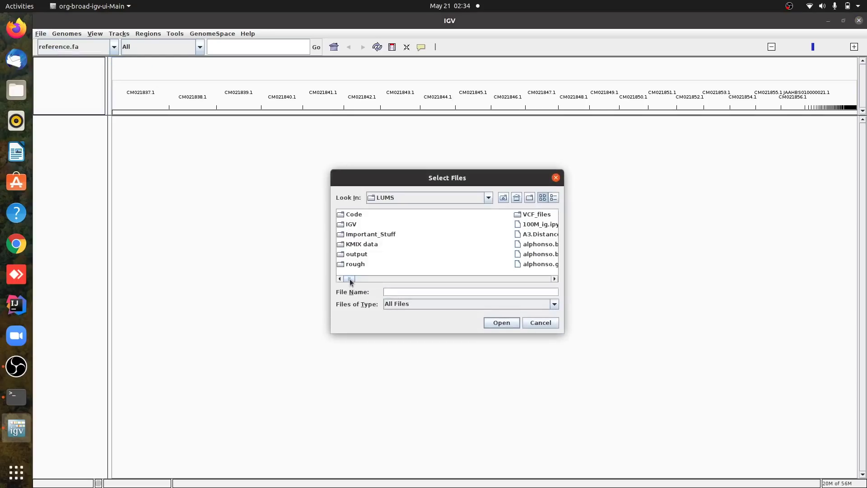
left_click_drag(351, 281, 356, 281)
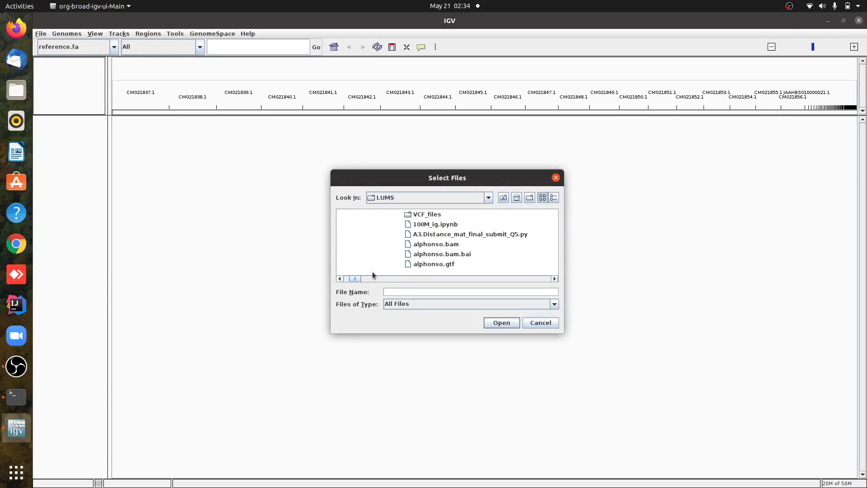
left_click_drag(354, 281, 366, 280)
left_click(399, 264)
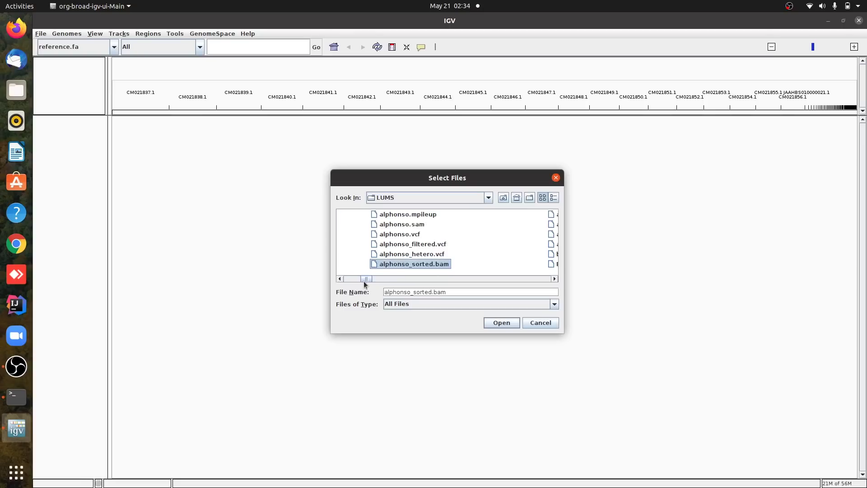
left_click_drag(364, 280, 369, 281)
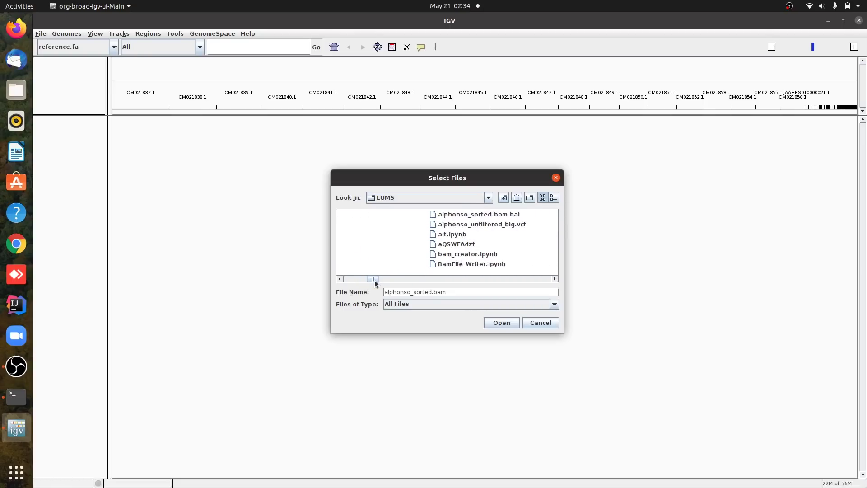
left_click_drag(373, 280, 366, 280)
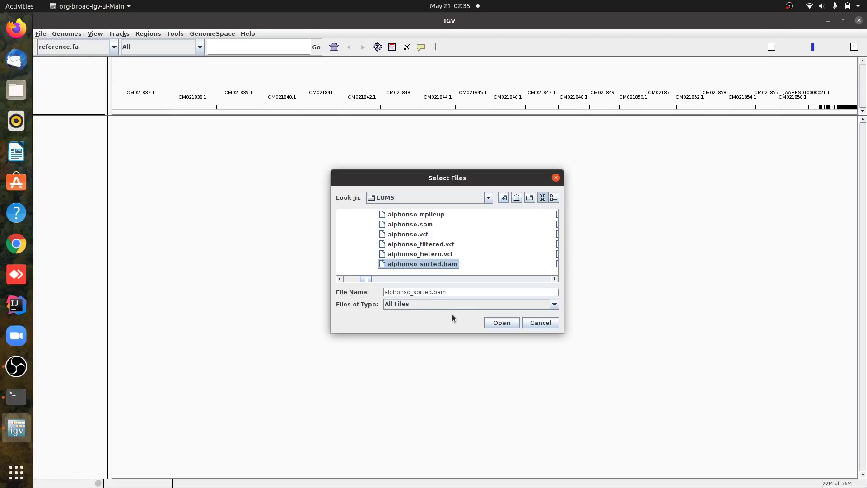
left_click(501, 322)
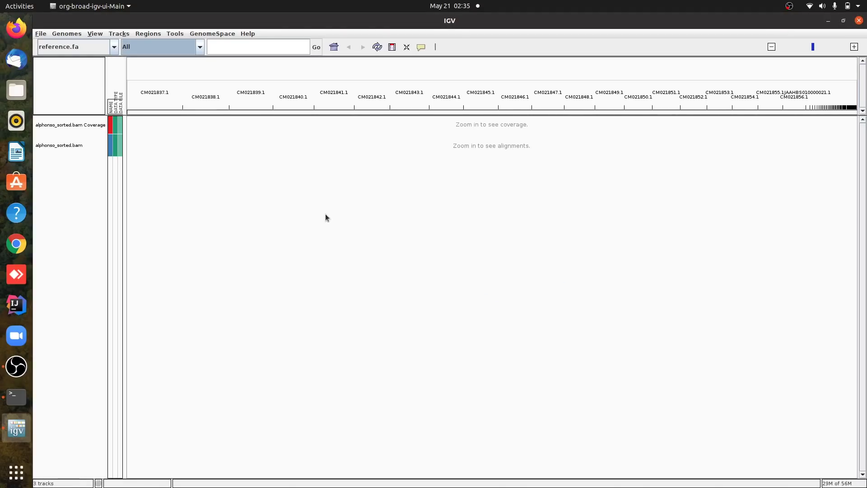
Switch the view to contig CM021837.1.
left_click(180, 48)
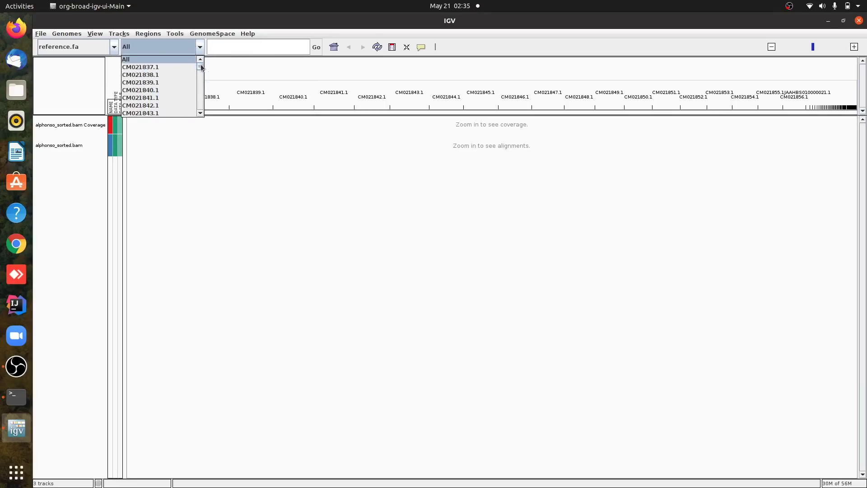
left_click_drag(200, 66, 182, 70)
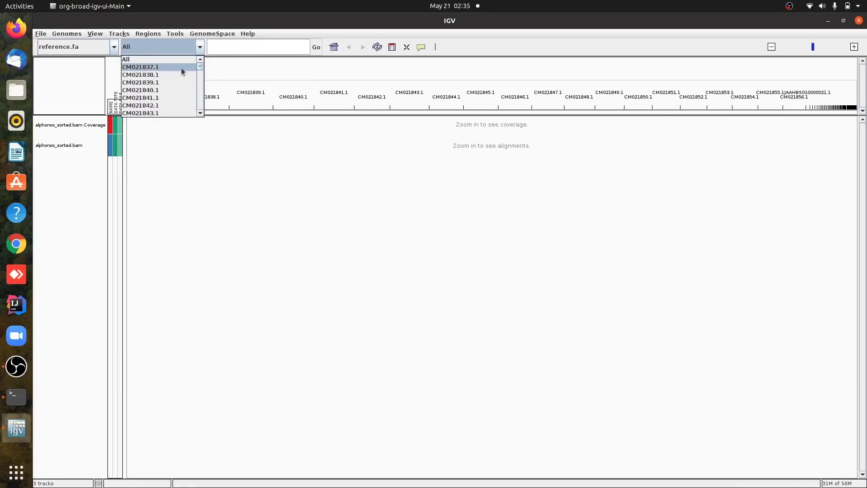
left_click(164, 67)
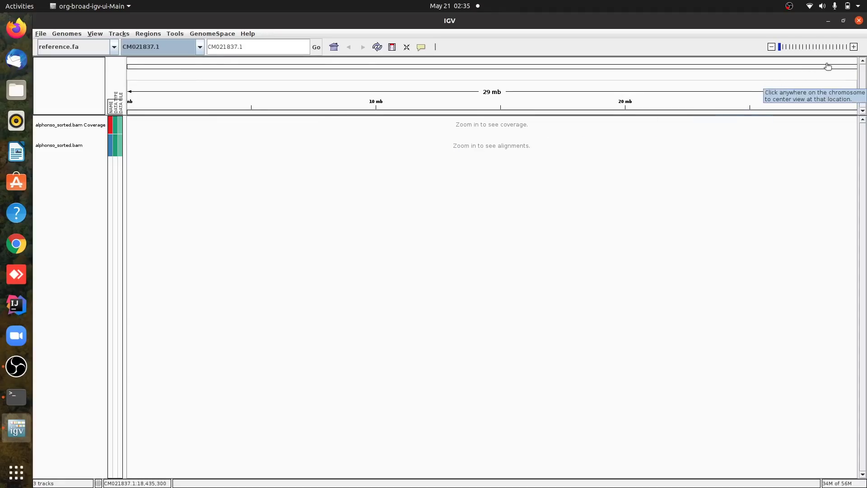
Zoom into CM021837.1 to about 1 kb, then back out to a 2,077 bp window.
left_click(853, 47)
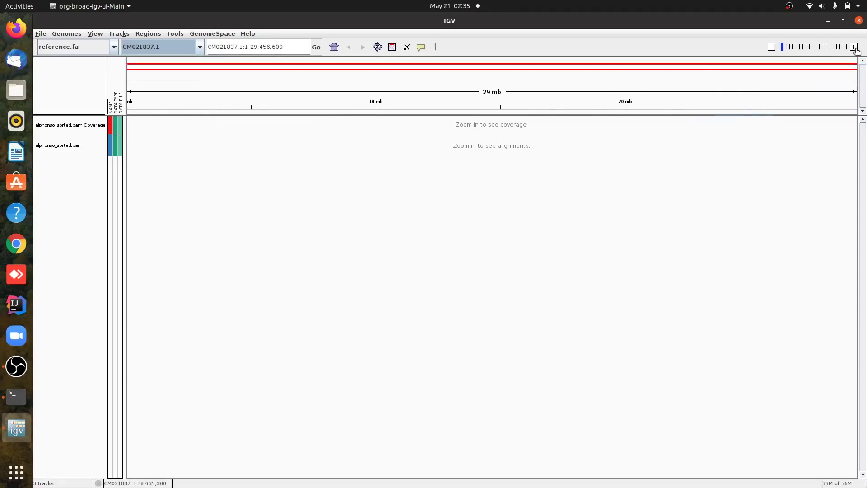
left_click(854, 47)
double_click(854, 47)
double_click(853, 47)
left_click(853, 47)
double_click(854, 47)
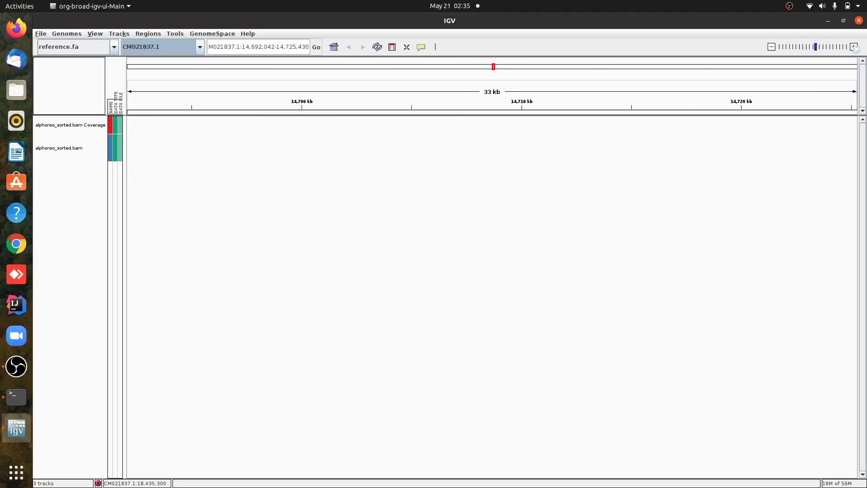
double_click(854, 47)
double_click(853, 47)
left_click(853, 47)
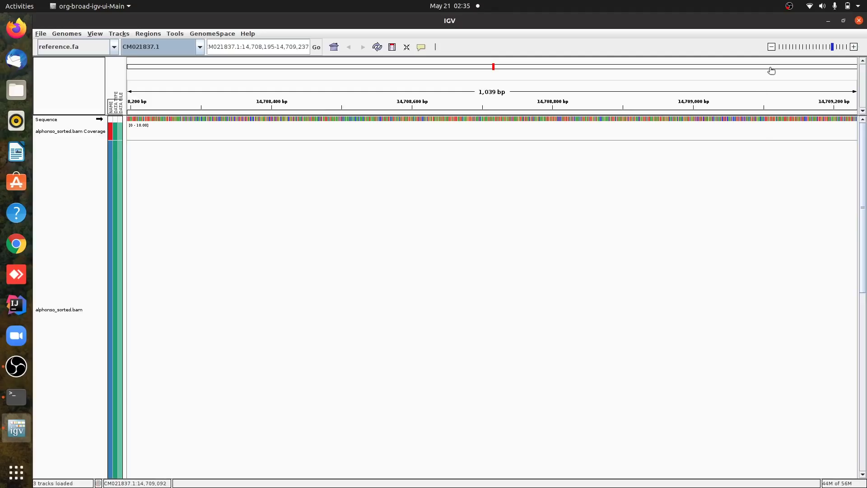
left_click(772, 47)
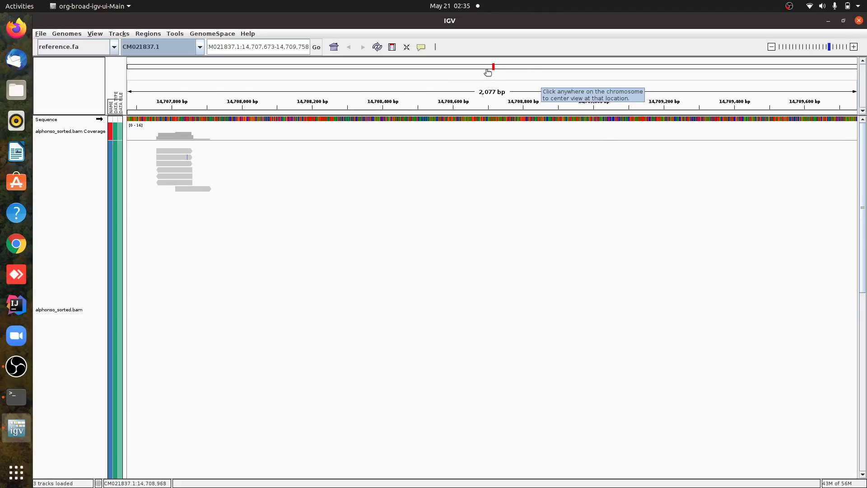
Step along the CM021837.1 ideogram from 16.66 Mb to 25.49 Mb until reads appear.
left_click(540, 67)
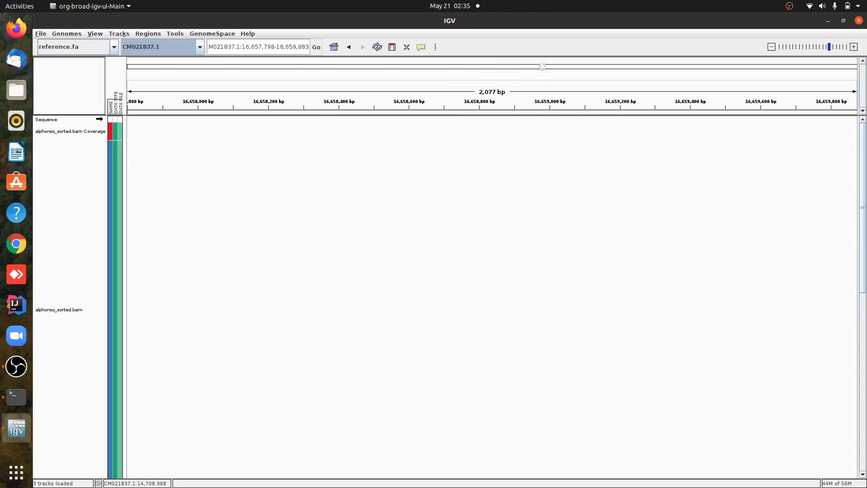
left_click(582, 67)
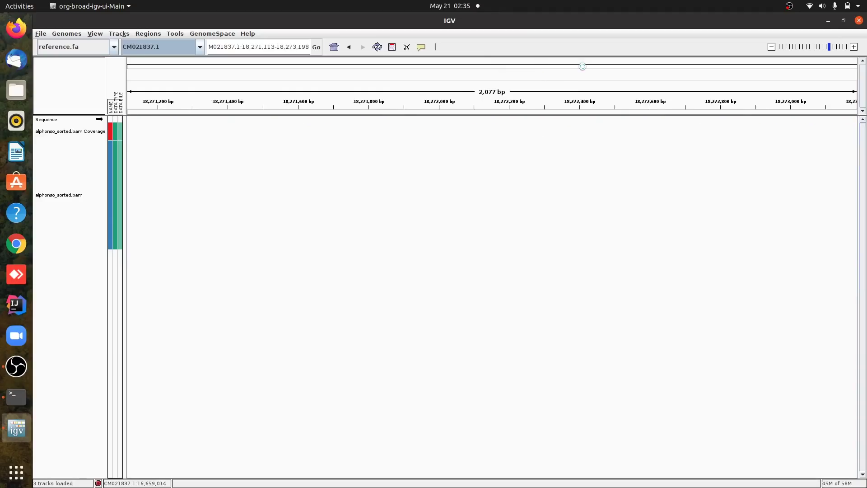
left_click(629, 66)
left_click(670, 68)
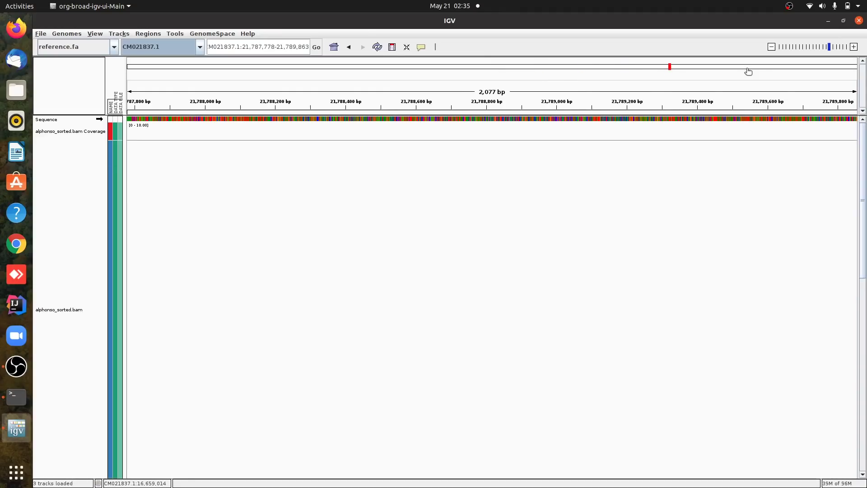
left_click(723, 68)
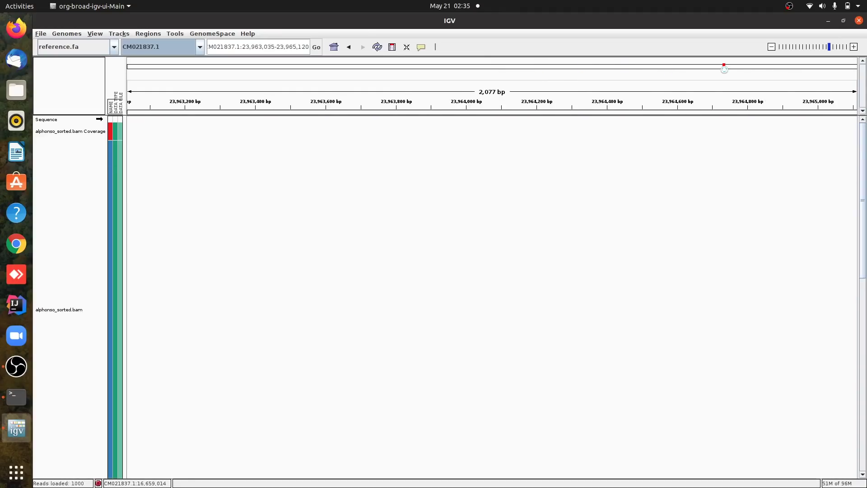
left_click(762, 68)
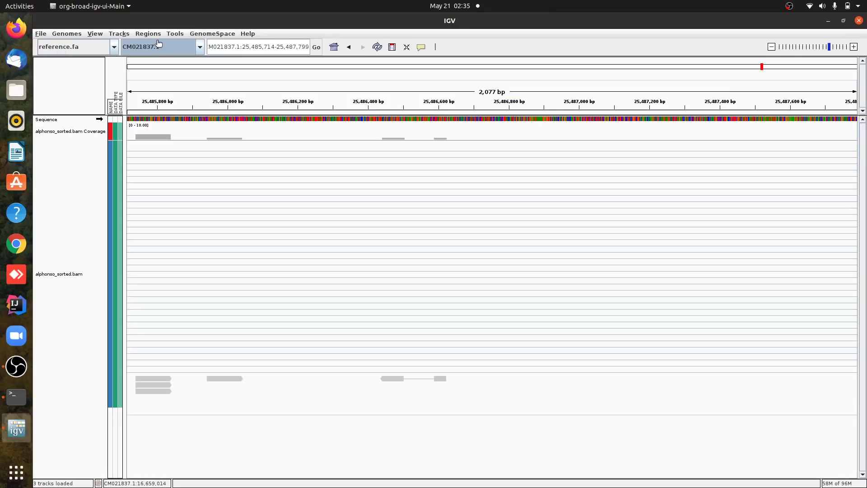
left_click(157, 50)
left_click(186, 67)
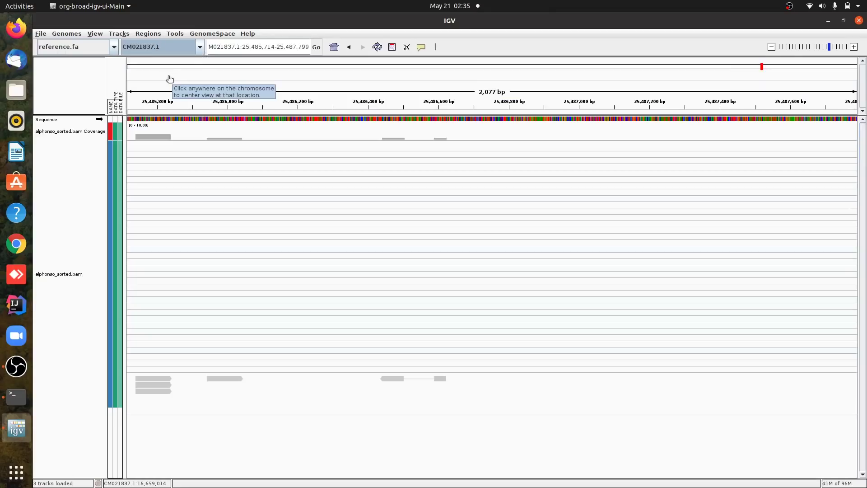
left_click(174, 35)
Switch to CM021839.1 and zoom near 11.55 Mb down to a 1,632 bp window.
left_click(142, 49)
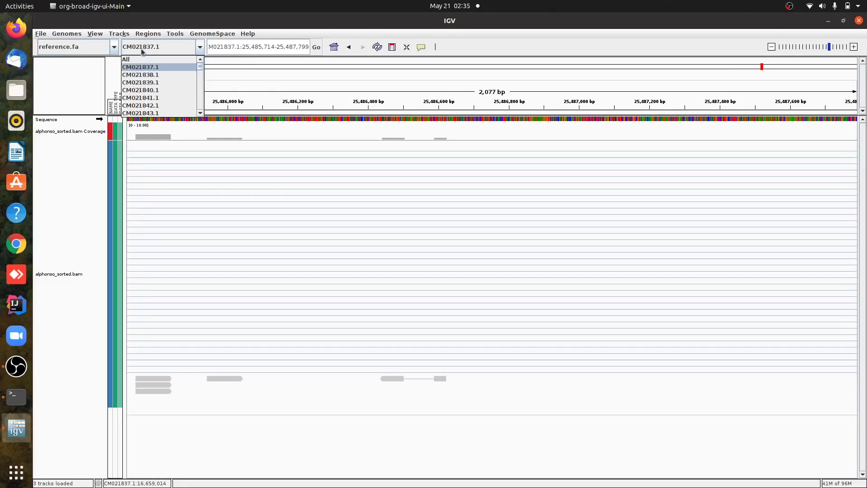
left_click(141, 83)
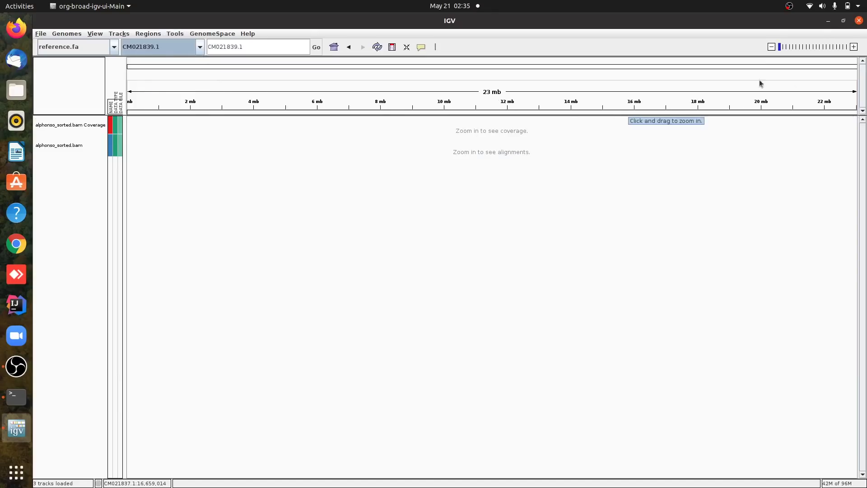
left_click(854, 47)
left_click(854, 47)
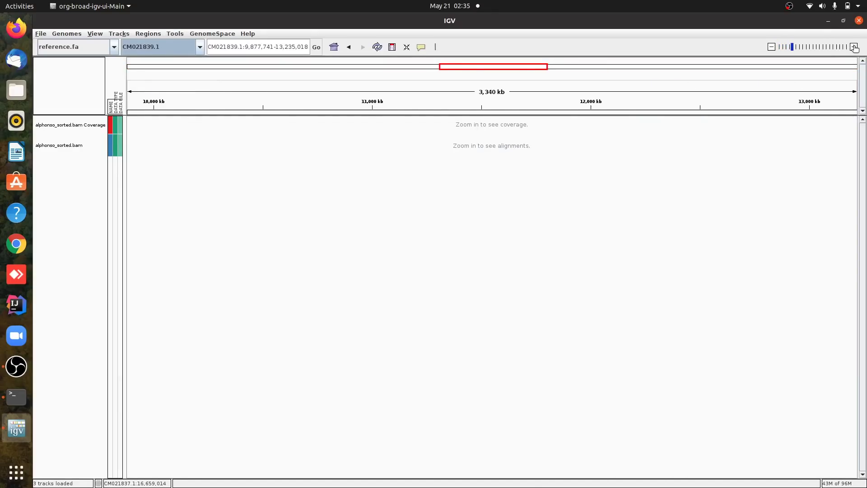
left_click(853, 47)
left_click(854, 47)
left_click(853, 47)
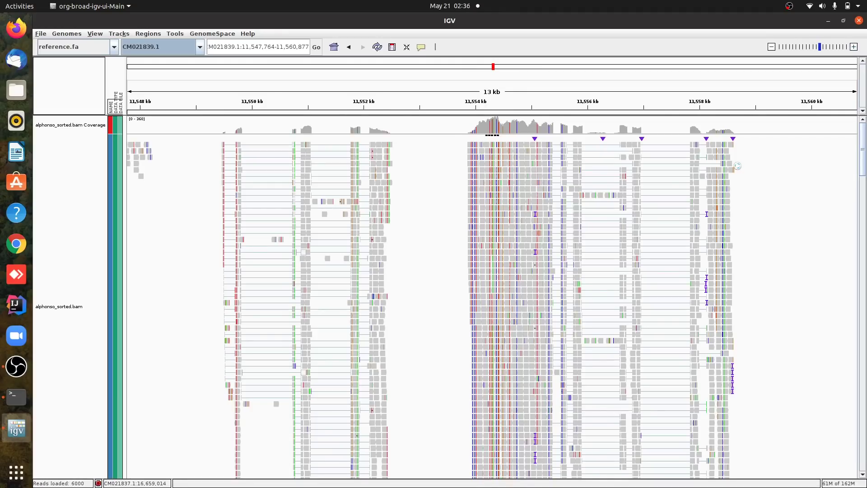
key("plus")
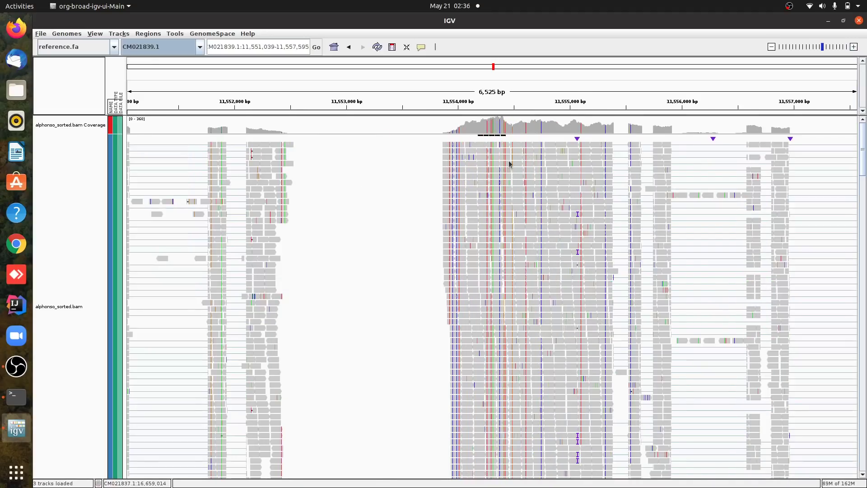
left_click(853, 47)
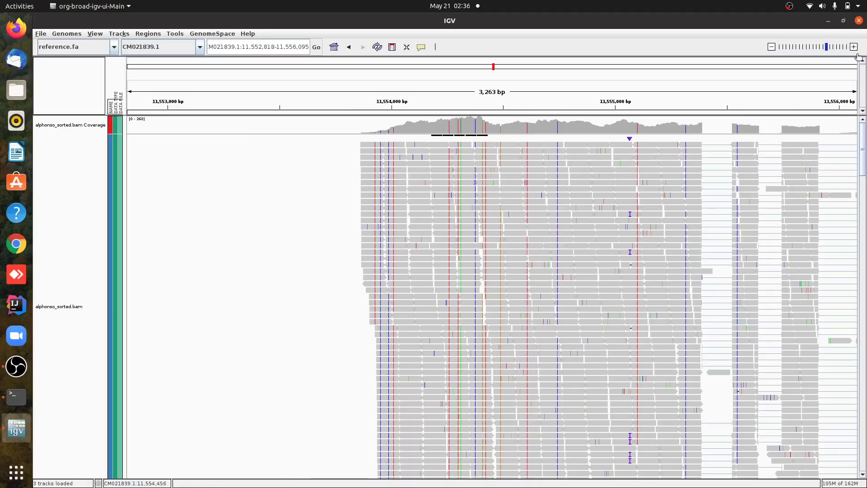
left_click(853, 47)
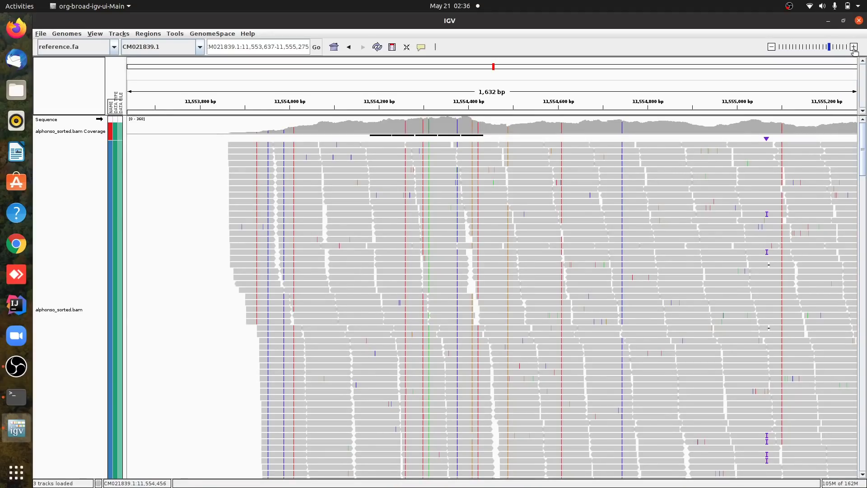
left_click(854, 46)
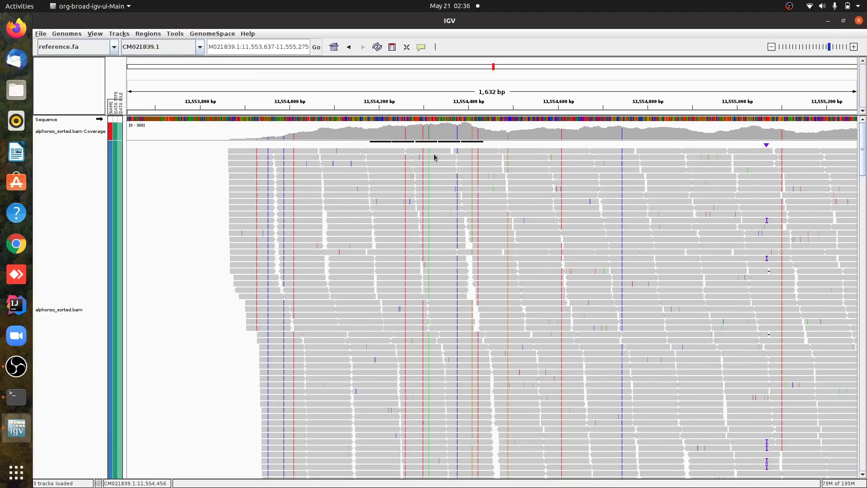
double_click(430, 154)
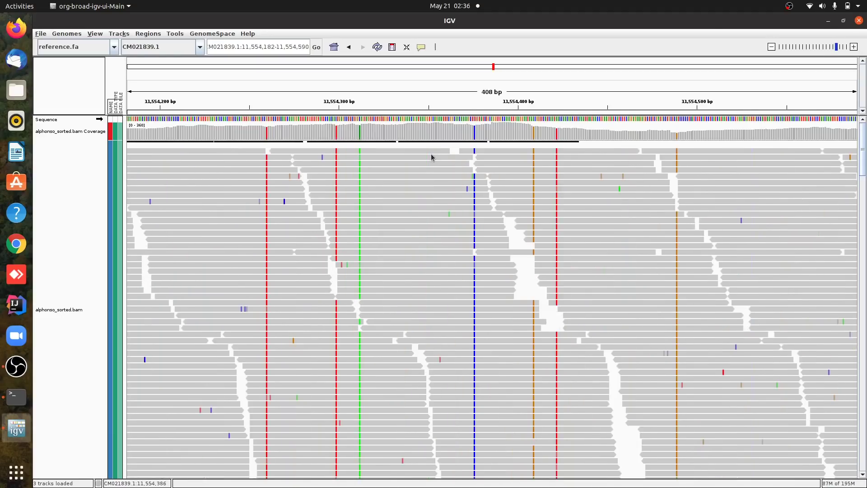
double_click(430, 153)
double_click(416, 155)
left_click(416, 155)
left_click(390, 175)
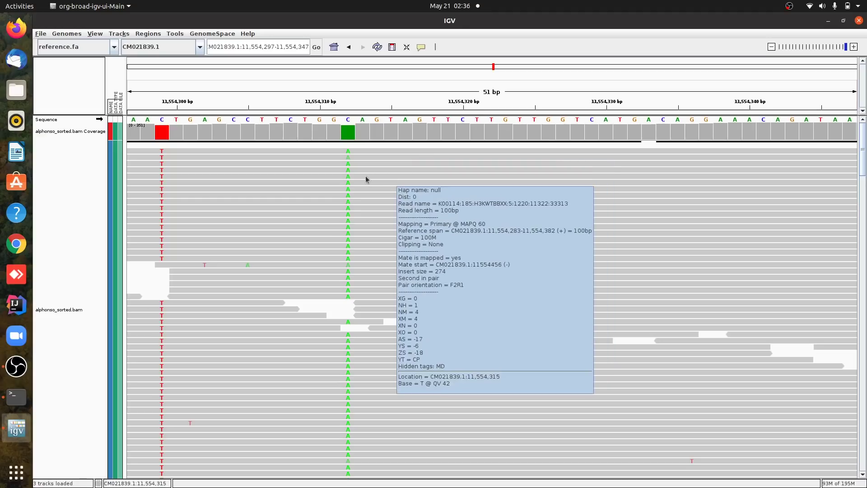
left_click(364, 176)
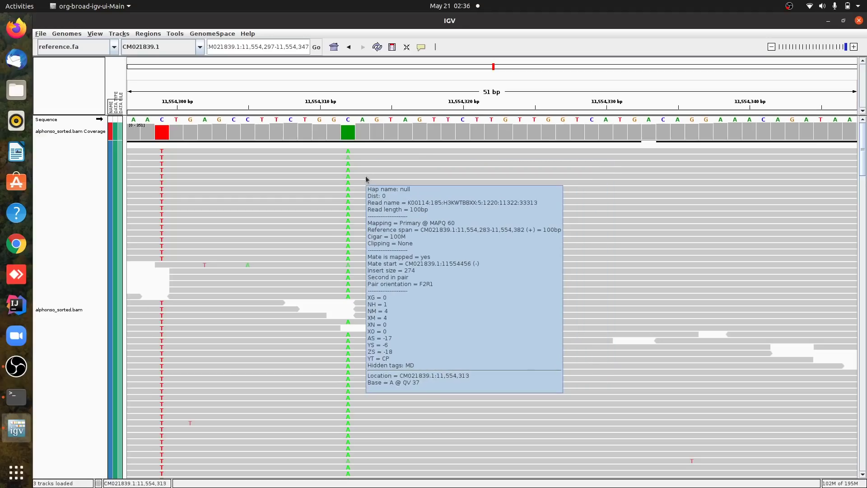
left_click(373, 128)
left_click(461, 131)
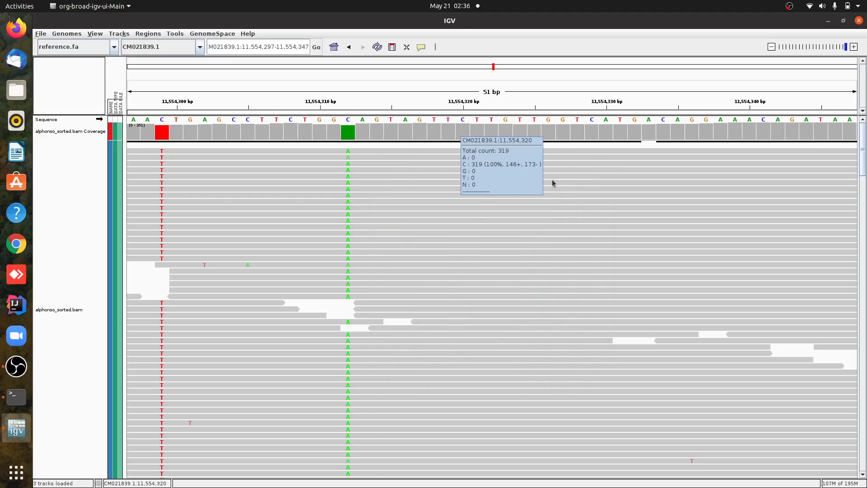
left_click(492, 182)
left_click(506, 161)
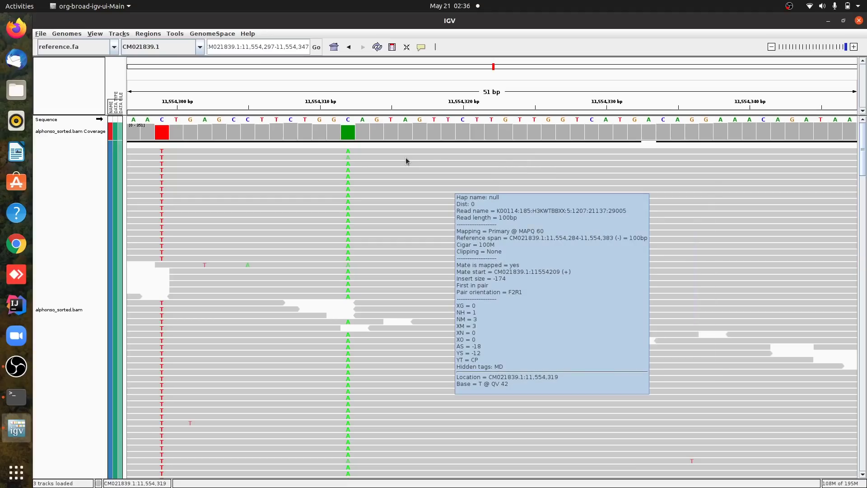
left_click(365, 152)
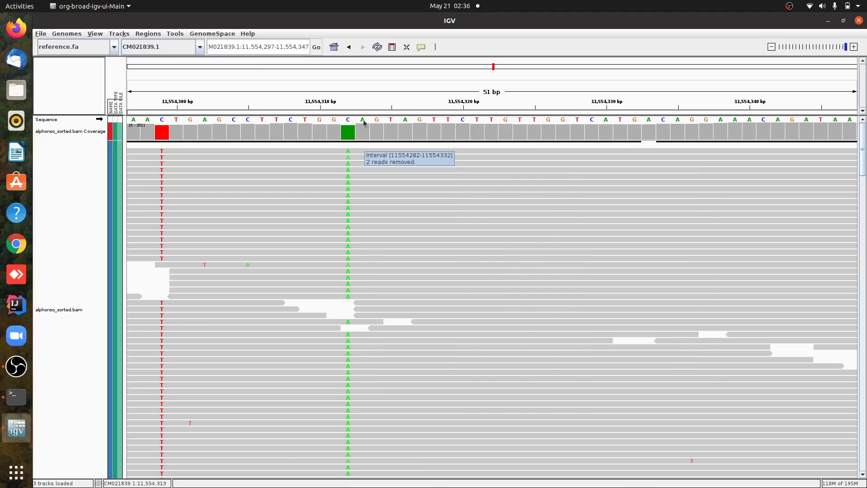
left_click(362, 151)
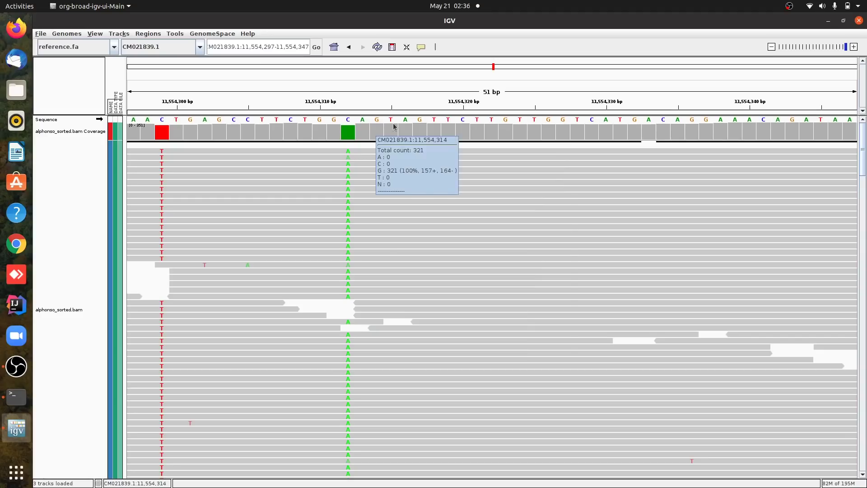
left_click(424, 152)
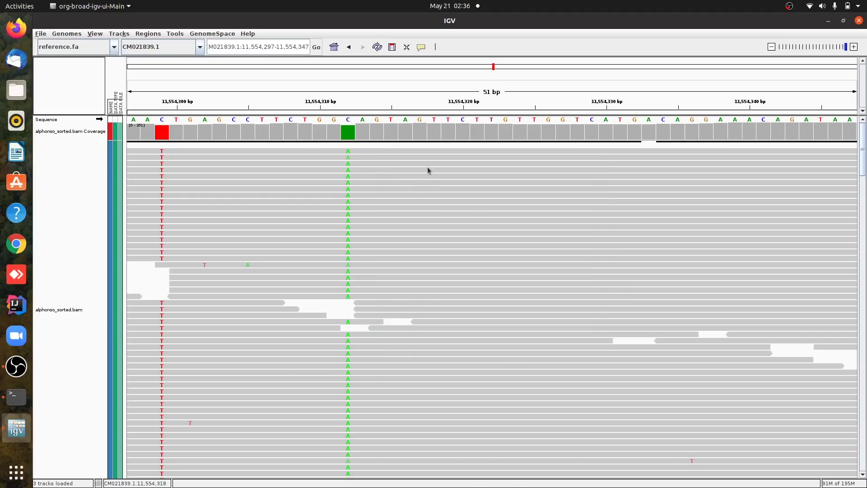
left_click(428, 168)
left_click(451, 164)
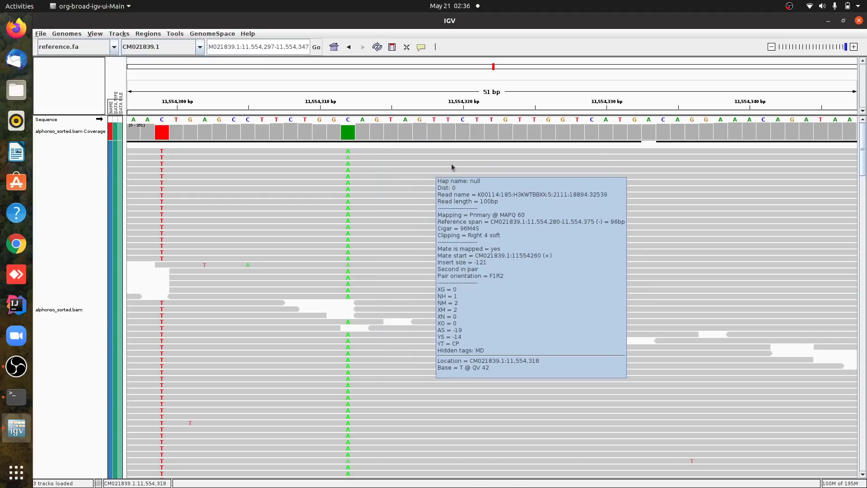
left_click(430, 151)
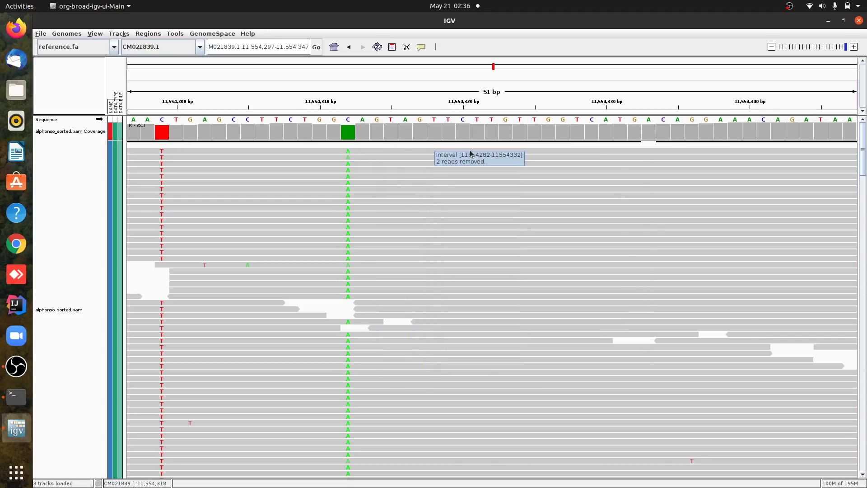
left_click(350, 141)
left_click(349, 166)
left_click(387, 150)
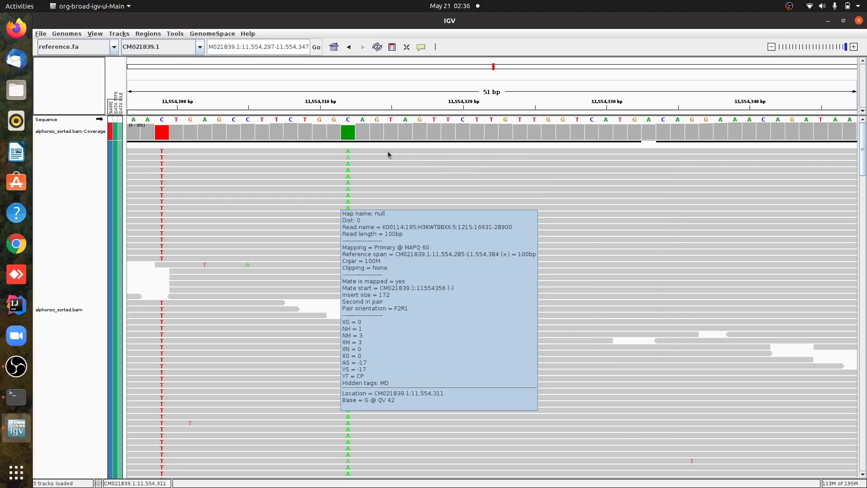
left_click(387, 151)
left_click(349, 199)
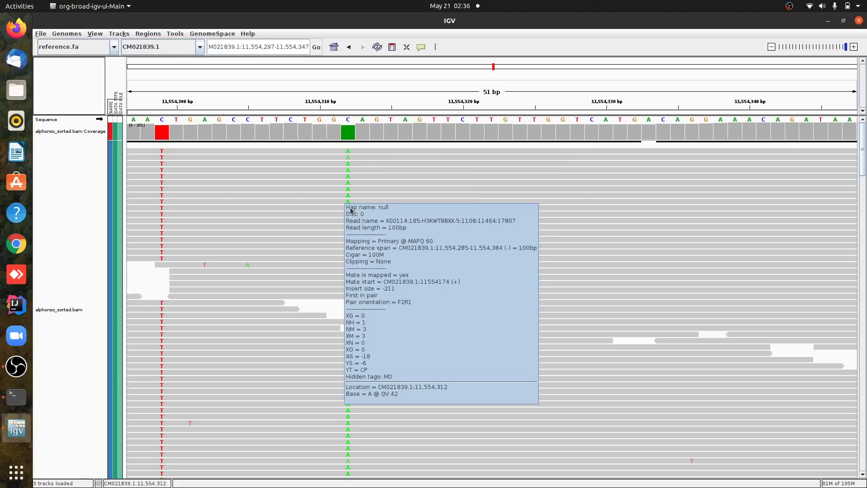
left_click(349, 154)
left_click(349, 144)
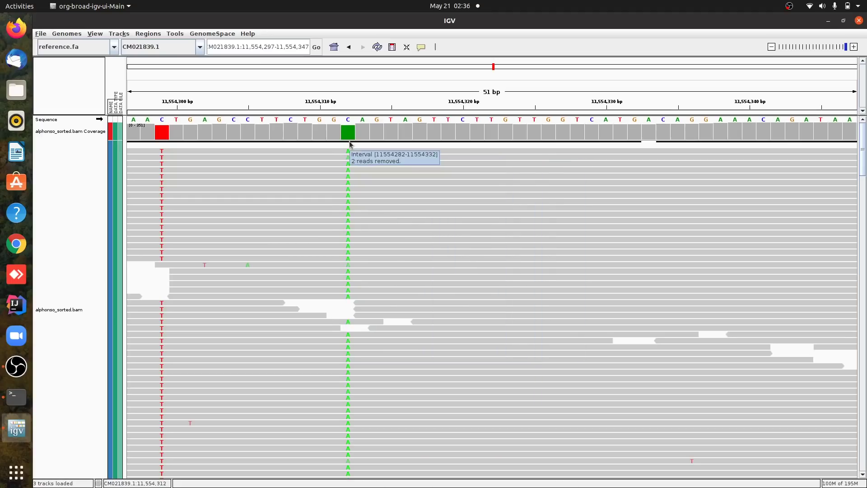
left_click(354, 140)
left_click(347, 136)
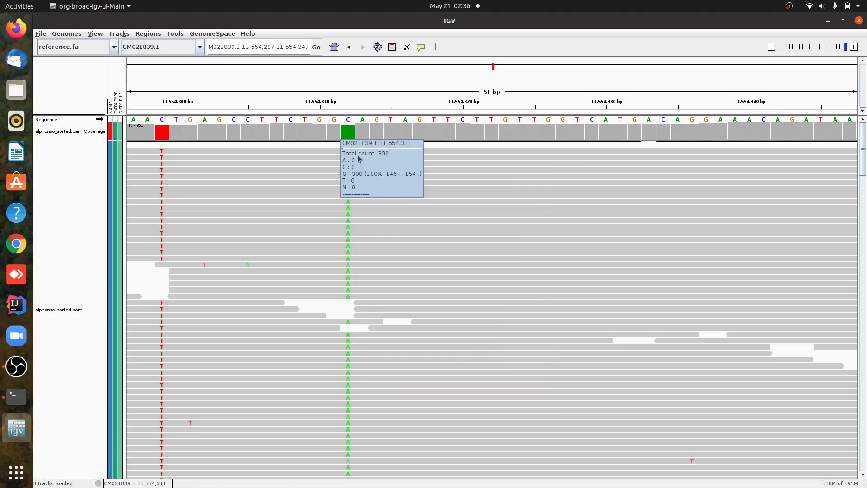
mouse_move(341, 121)
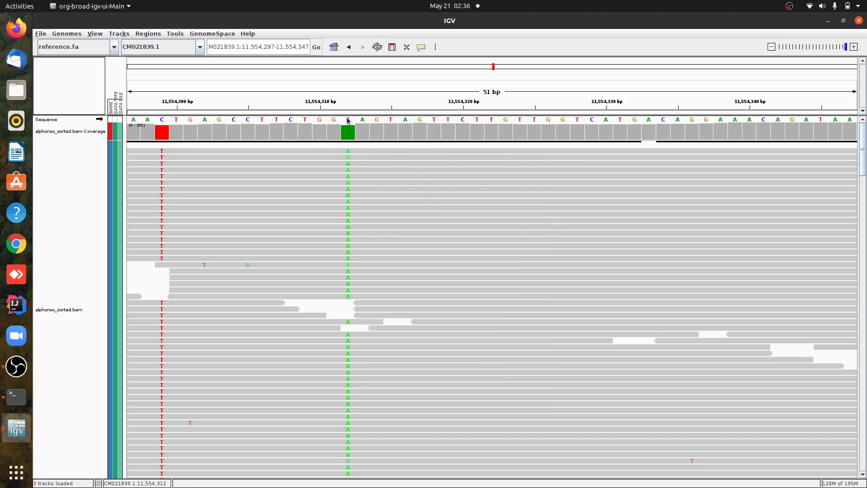
mouse_move(346, 183)
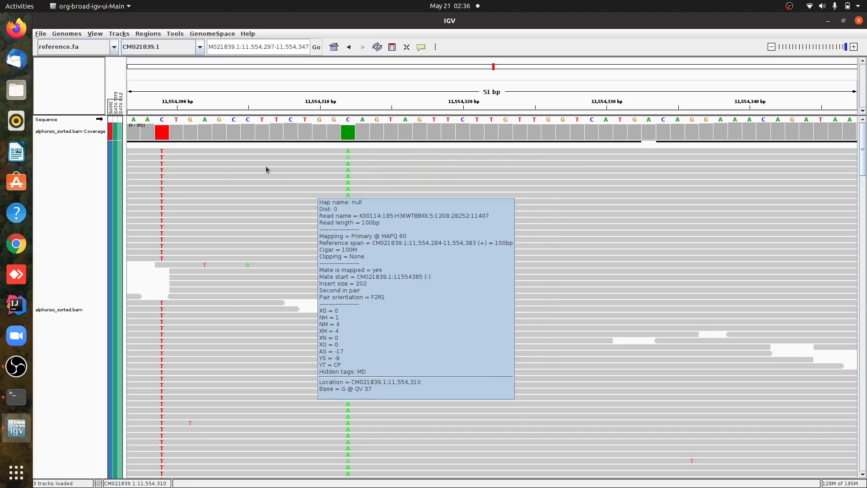
mouse_move(250, 183)
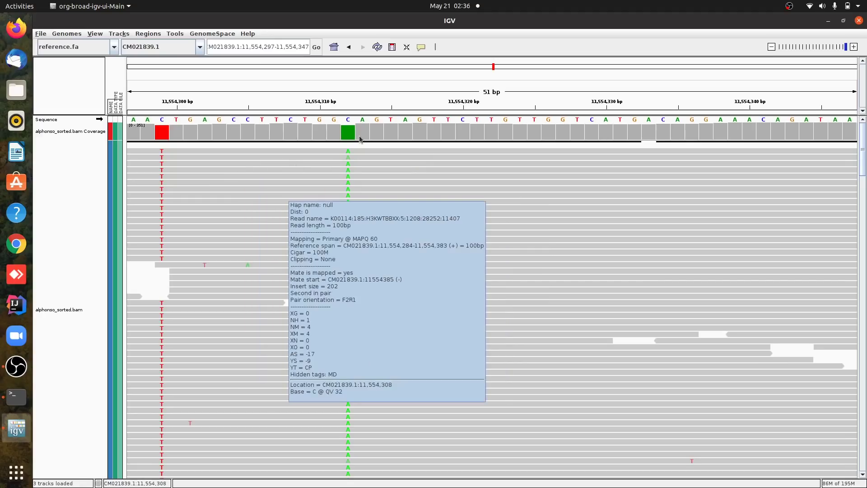
Open alphonso_hetero.vcf from the LUMS folder in Text Editor.
left_click(17, 90)
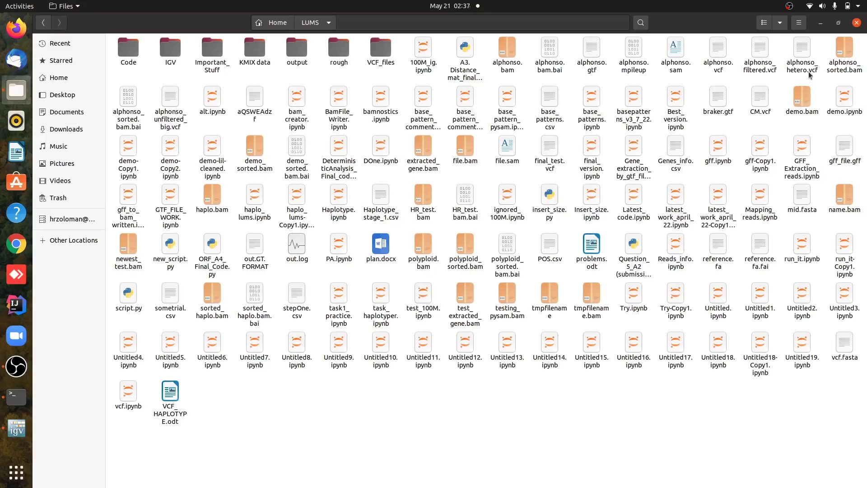
double_click(797, 54)
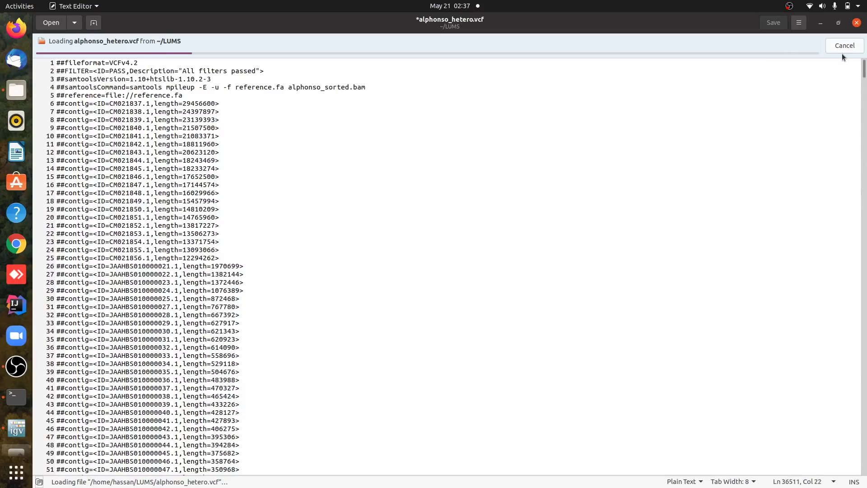
Scroll alphonso_hetero.vcf to line 293 and copy the CM021837.1 position 9063.
mouse_move(863, 85)
left_mouse_down()
mouse_move(863, 100)
mouse_move(864, 84)
left_mouse_up()
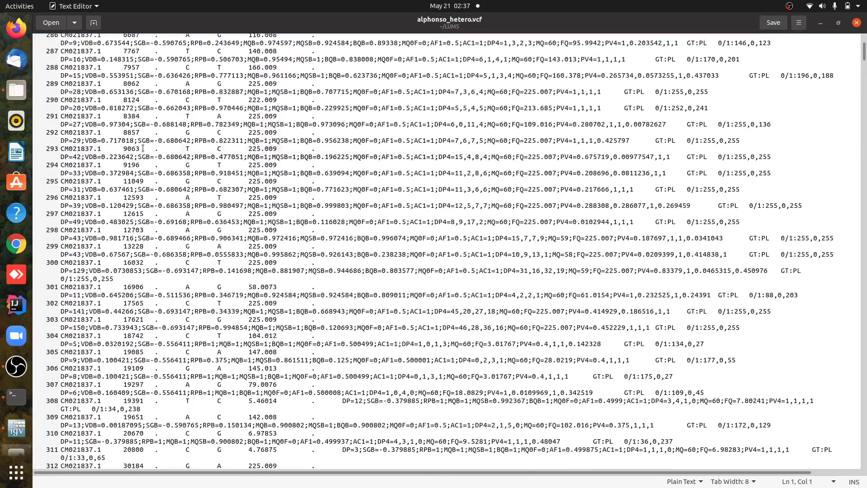
left_click(134, 148)
left_click_drag(134, 148, 124, 148)
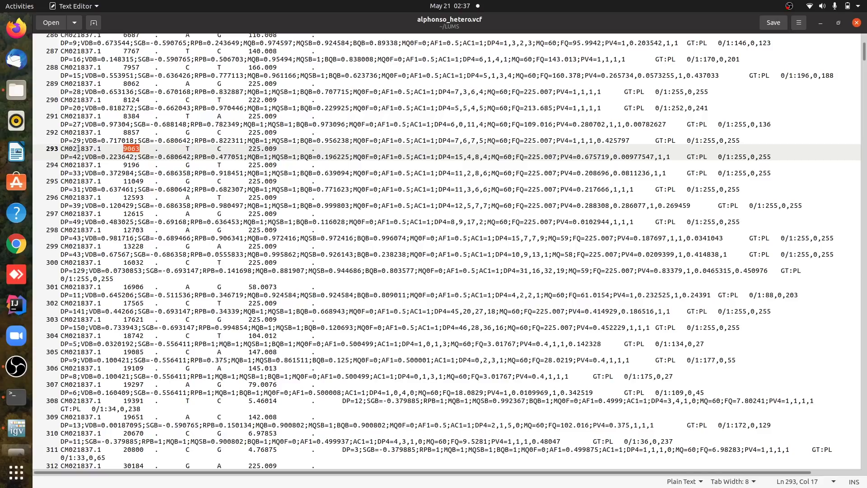
right_click(138, 149)
left_click(158, 194)
Back in IGV, pick CM021837.1 and enter locus :9063 to view that variant.
key("alt+Tab")
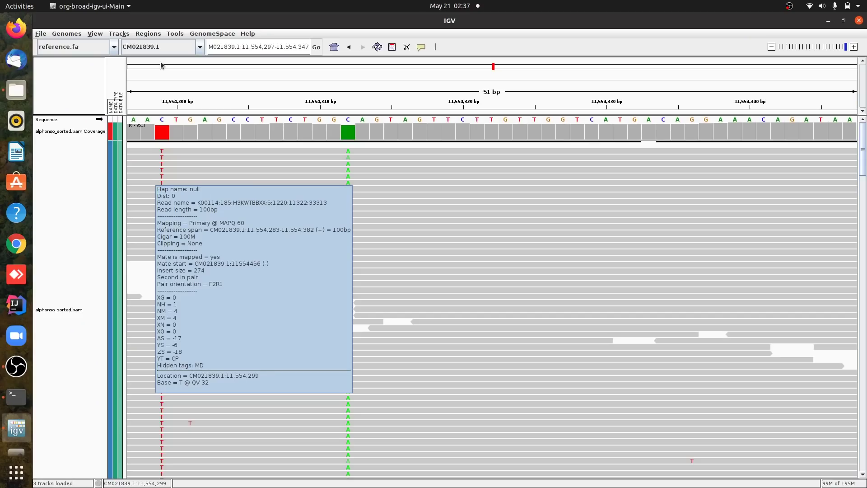
left_click(158, 47)
left_click(160, 63)
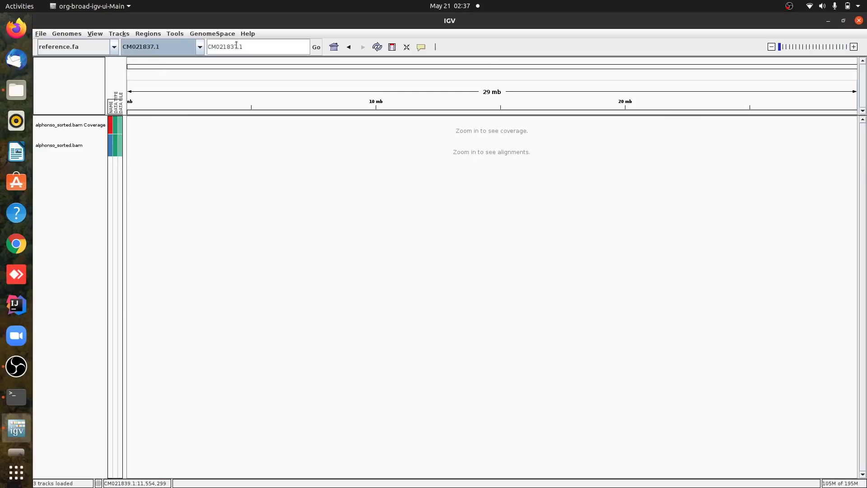
left_click(257, 46)
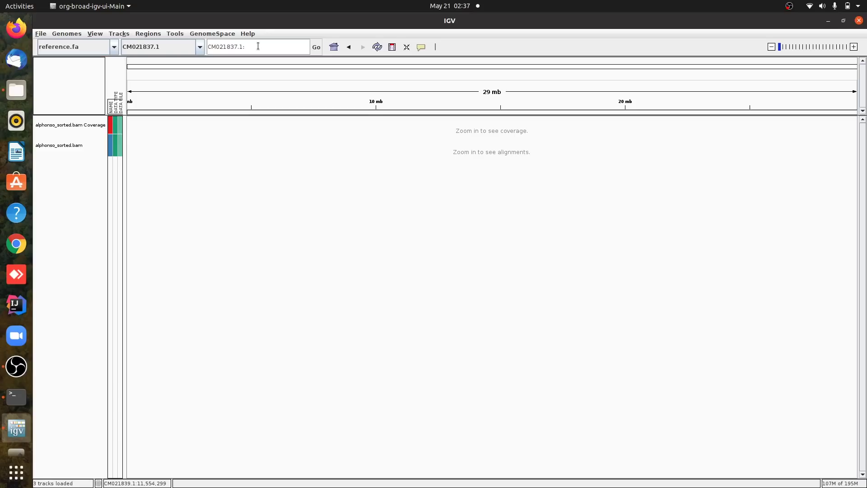
type(":9063")
left_click(317, 48)
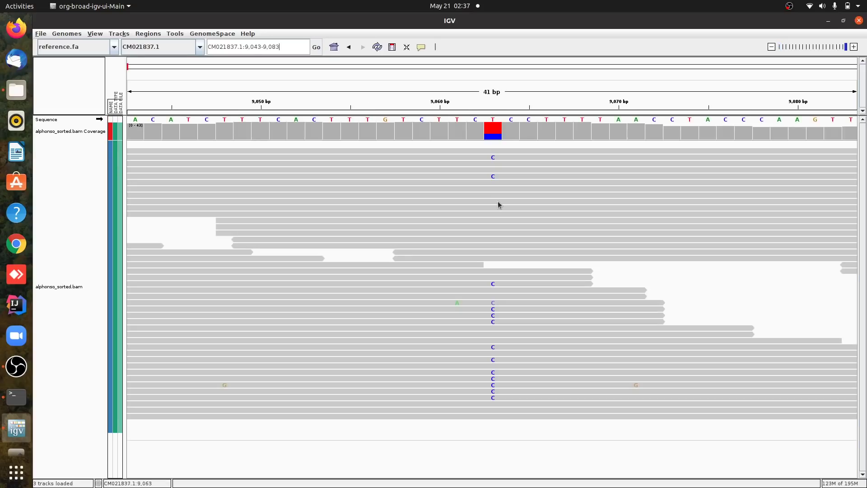
left_click(493, 128)
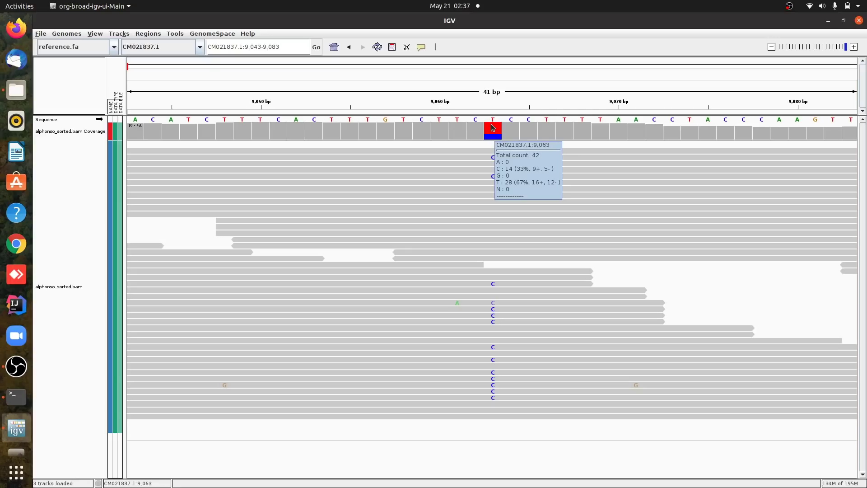
left_click(492, 179)
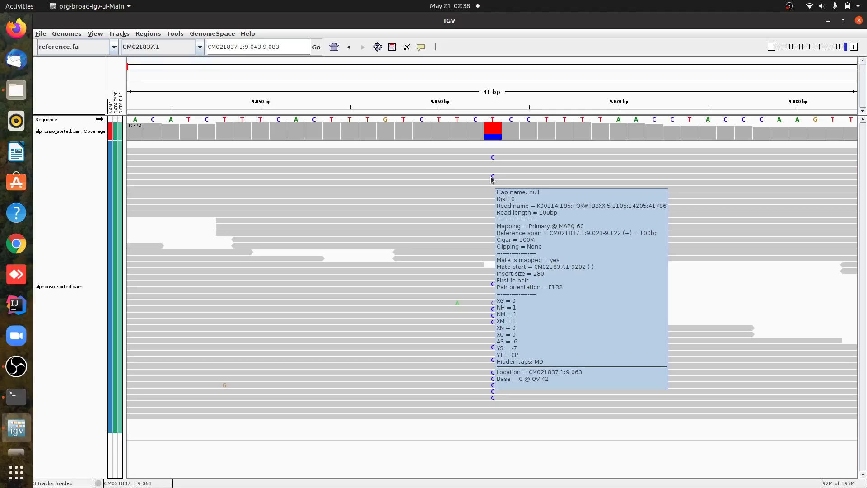
left_click(493, 158)
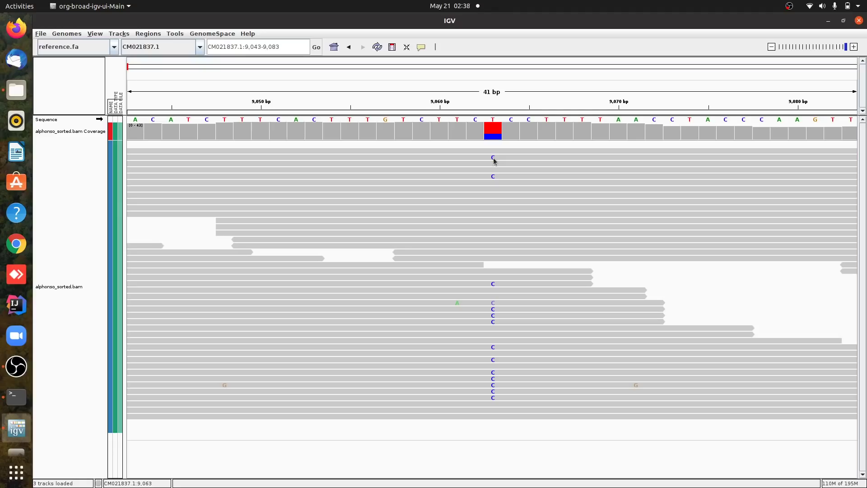
left_click(492, 158)
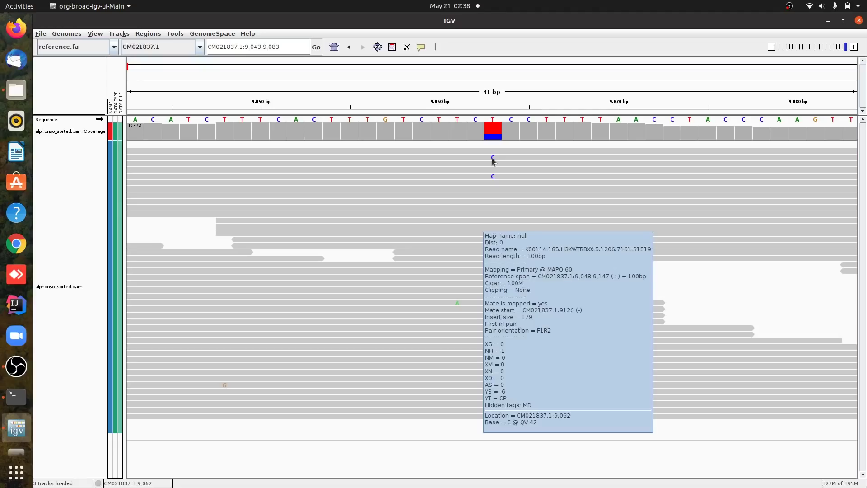
left_click(493, 151)
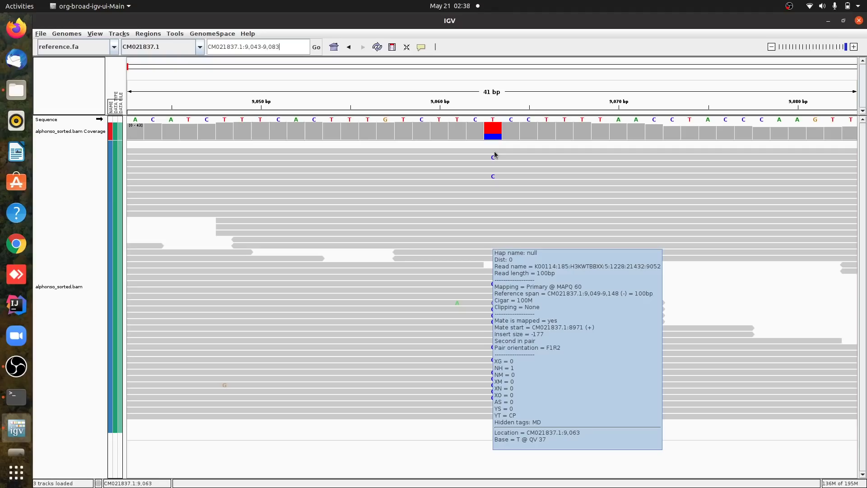
left_click(495, 135)
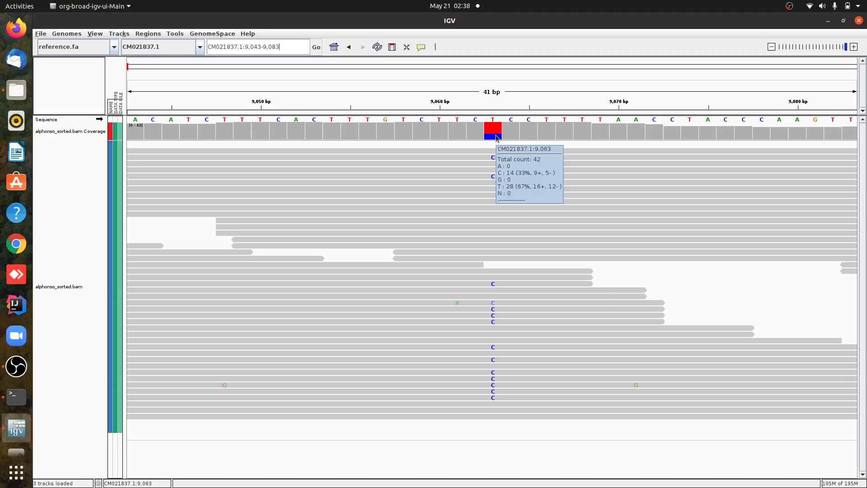
left_click(433, 256)
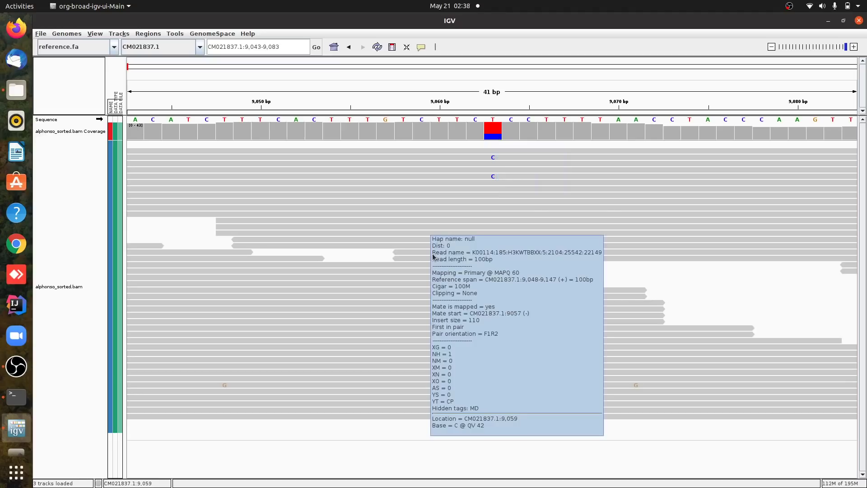
Open g3404,CM021840.1.txt from LUMS/output/old in the file manager, showing support count 0.
key("alt+Tab")
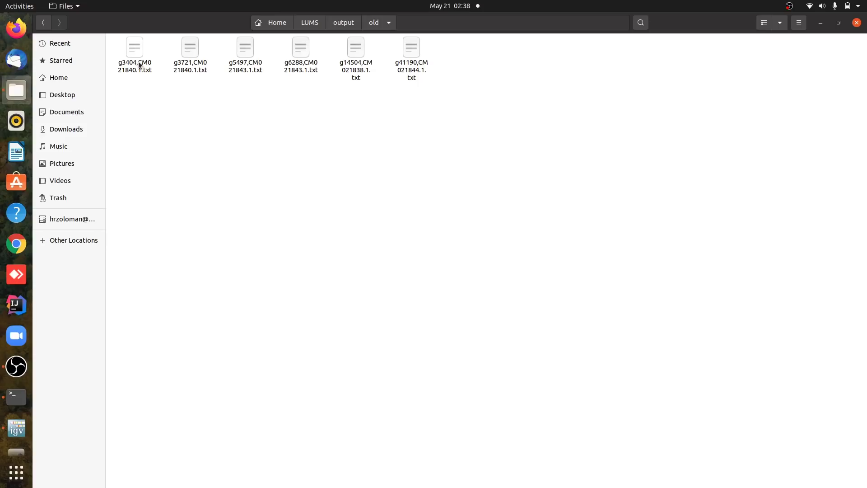
double_click(135, 52)
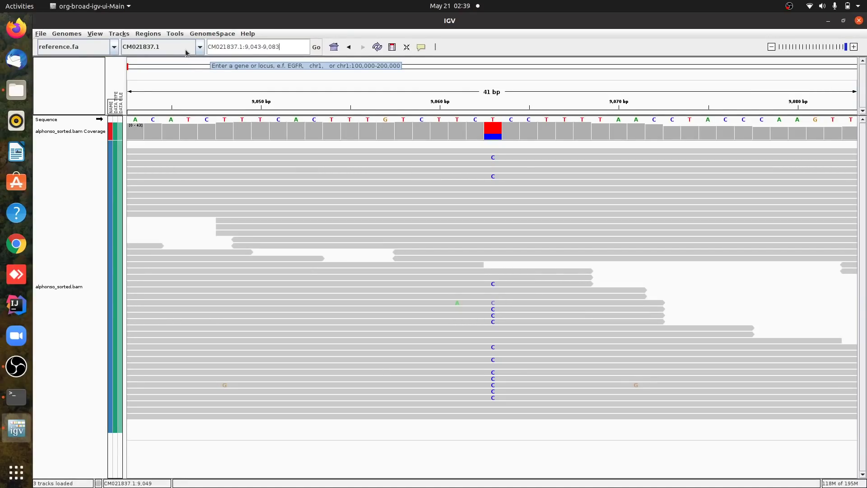
Jump to 12,999,389 on CM021840.1, showing the 41 bp window 12,999,369-12,999,409.
scroll(185, 53, "down", 3)
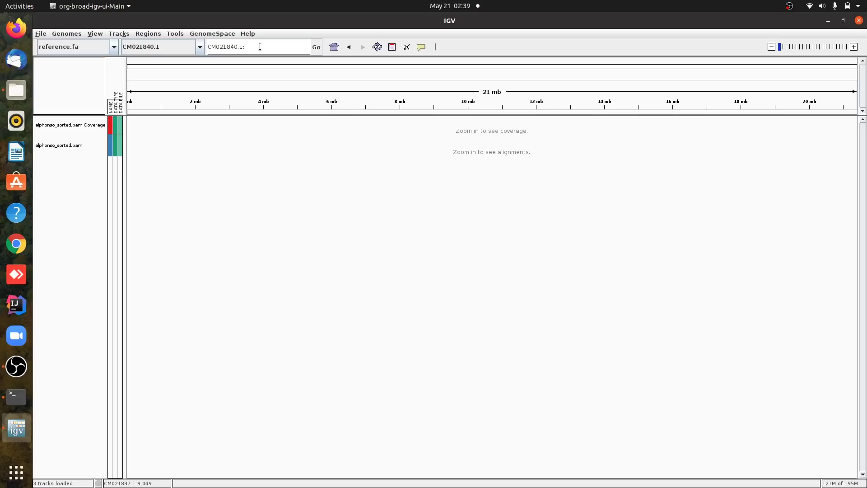
type("12999389")
key("Return")
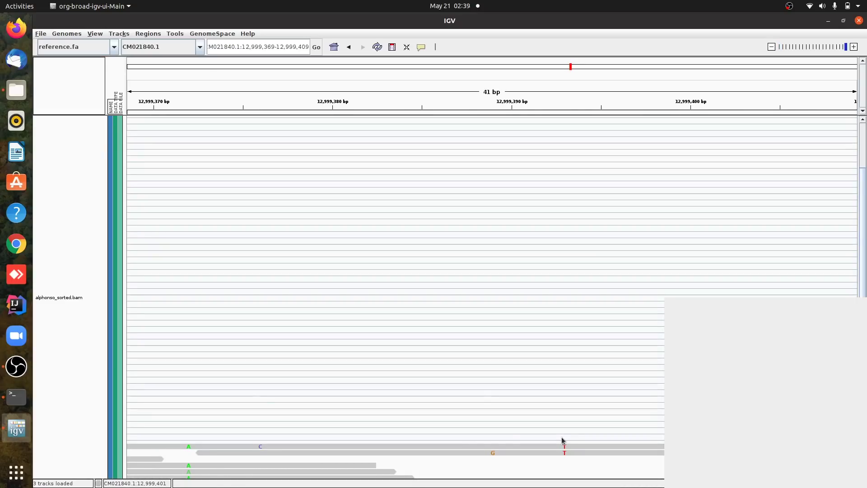
Inspect the details of the read with G at 12,999,389 and a nearby spliced read.
left_click(492, 456)
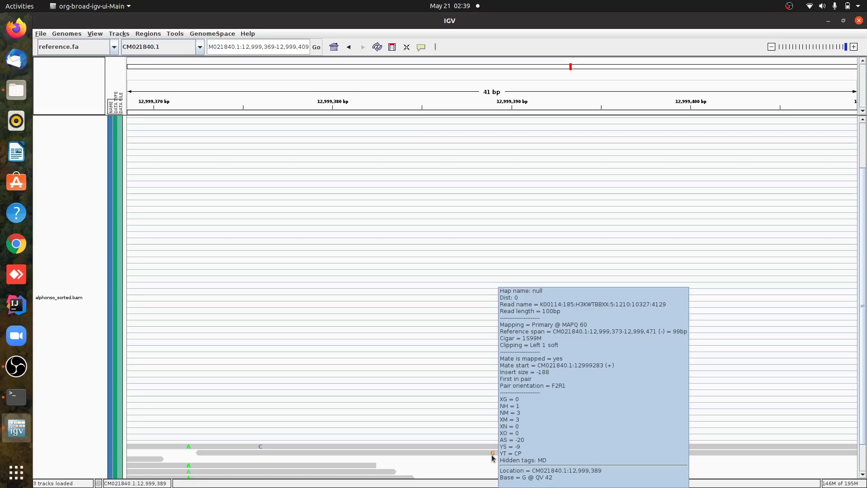
scroll(493, 458, "up", 3)
left_click(465, 240)
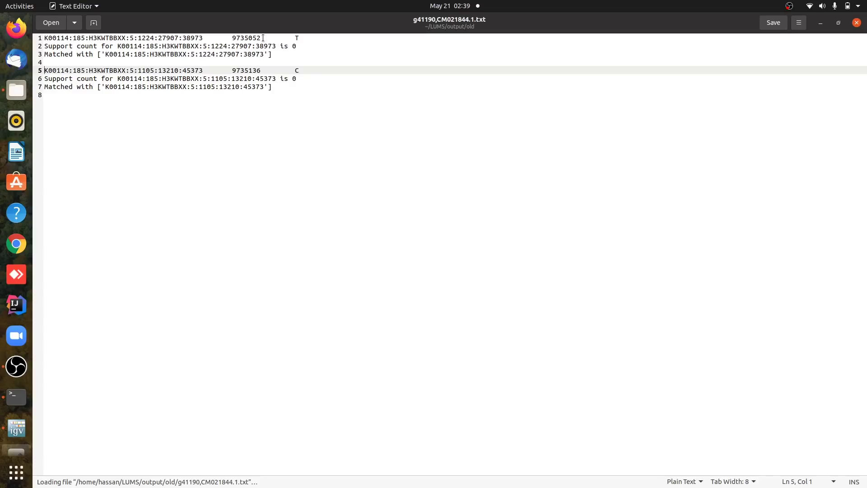
Bring IGV back to the front on the 41 bp CM021840.1 window near 12,999,389.
key("alt+Tab")
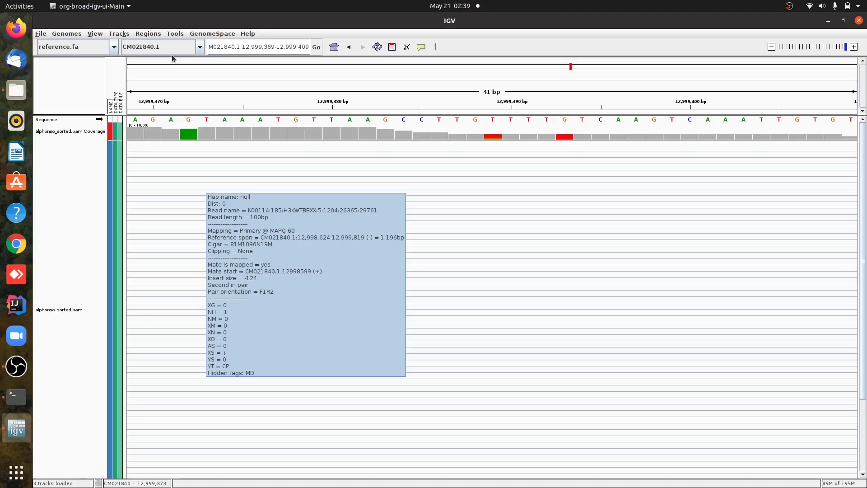